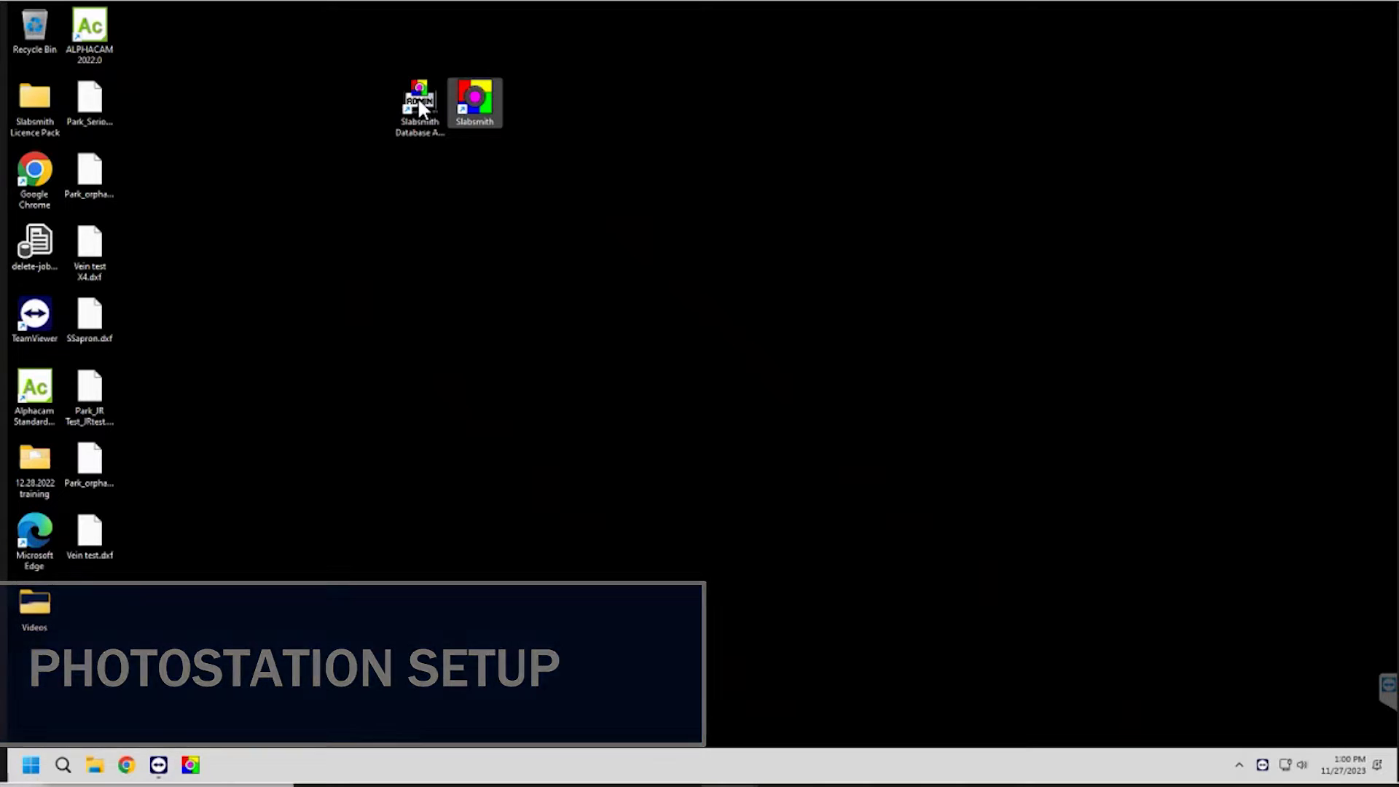
- Launch Slabsmith Database Administration from its desktop shortcut
double_click(418, 102)
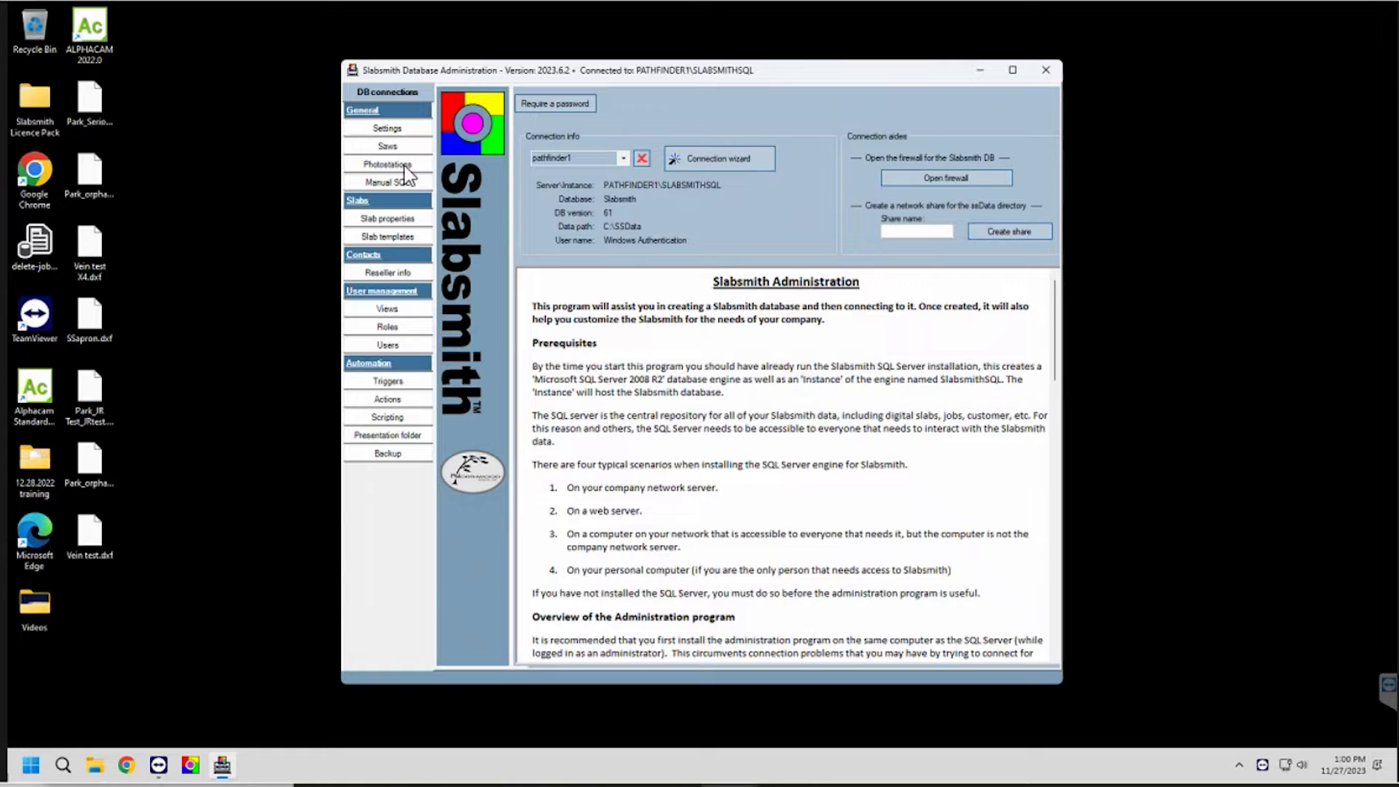
- On the Photostations page, expand Slab Maker and Training Video to reveal its Background calibration
click(408, 169)
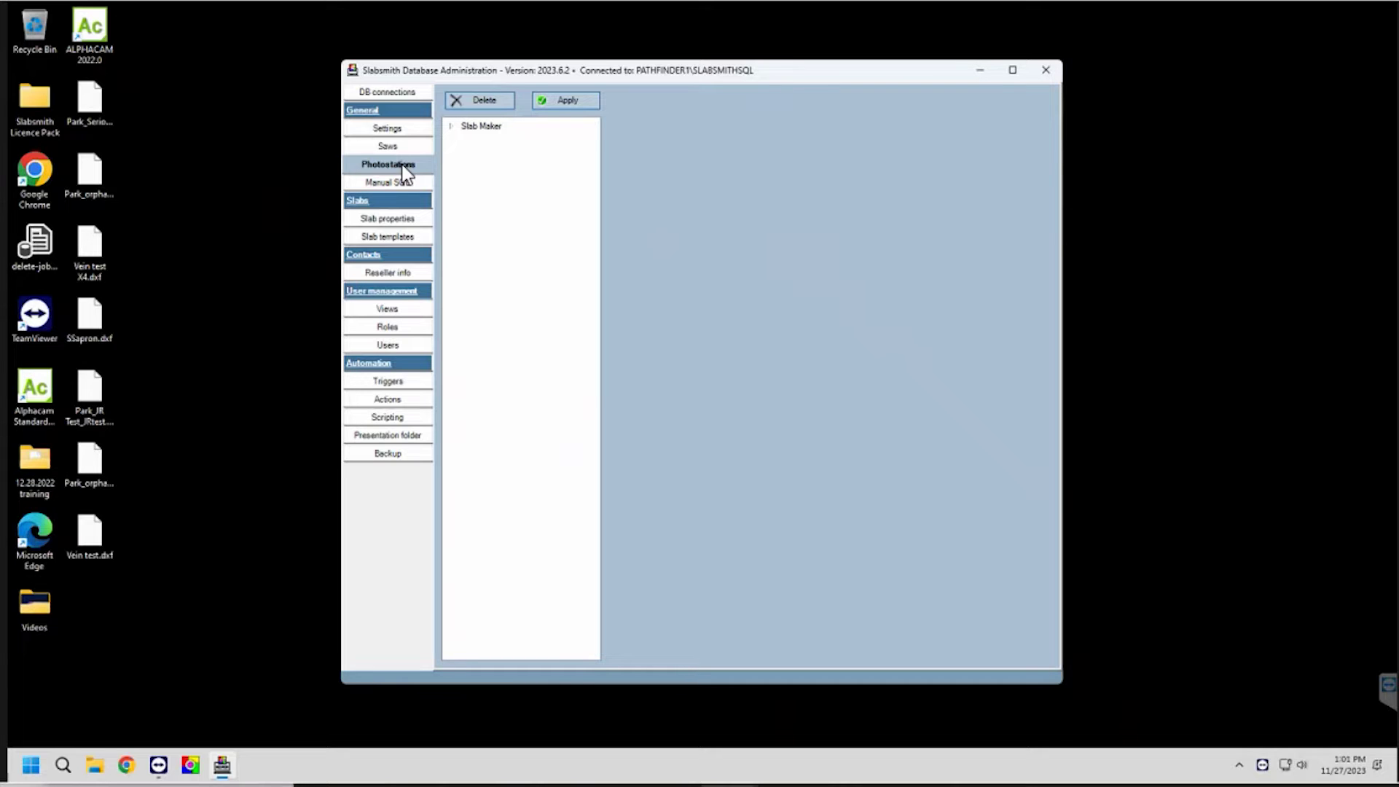
click(482, 126)
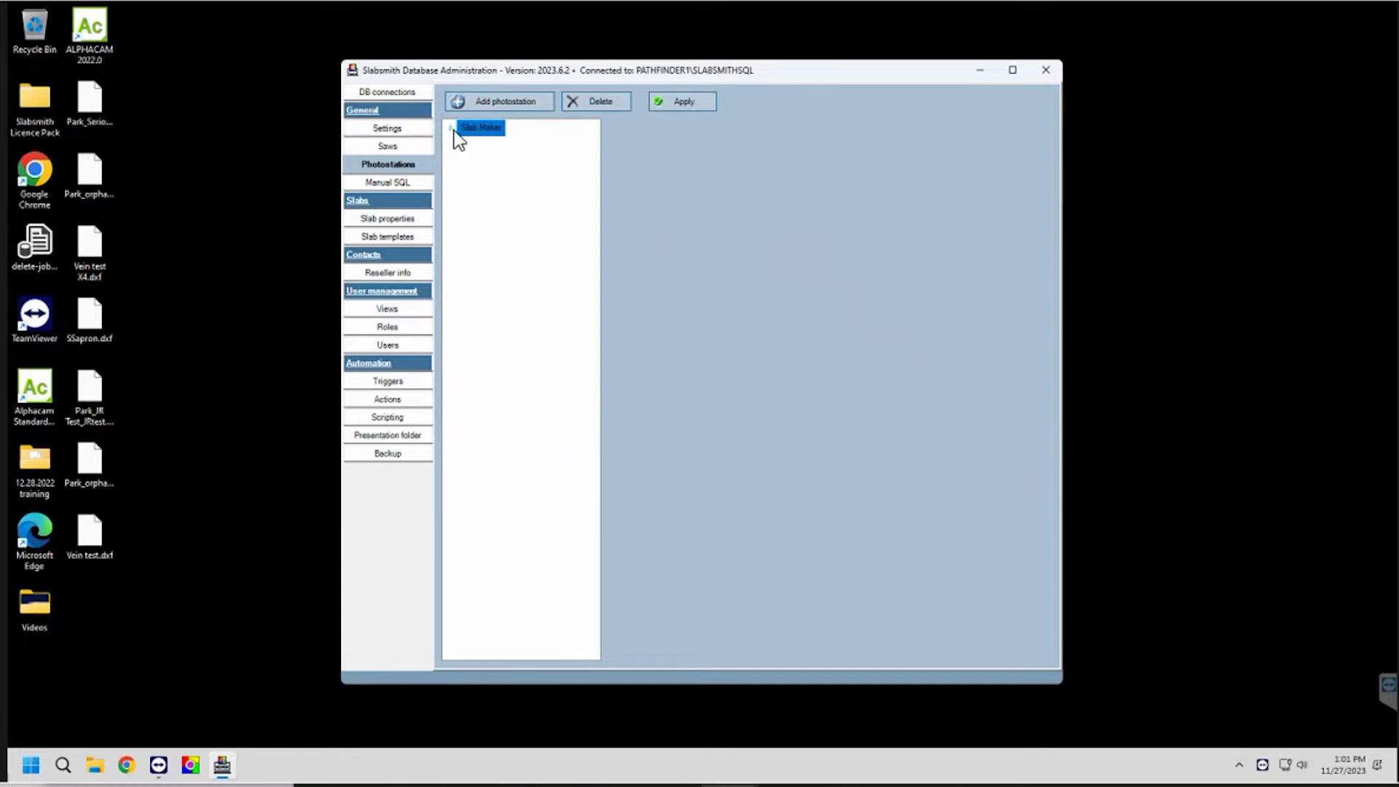
click(451, 129)
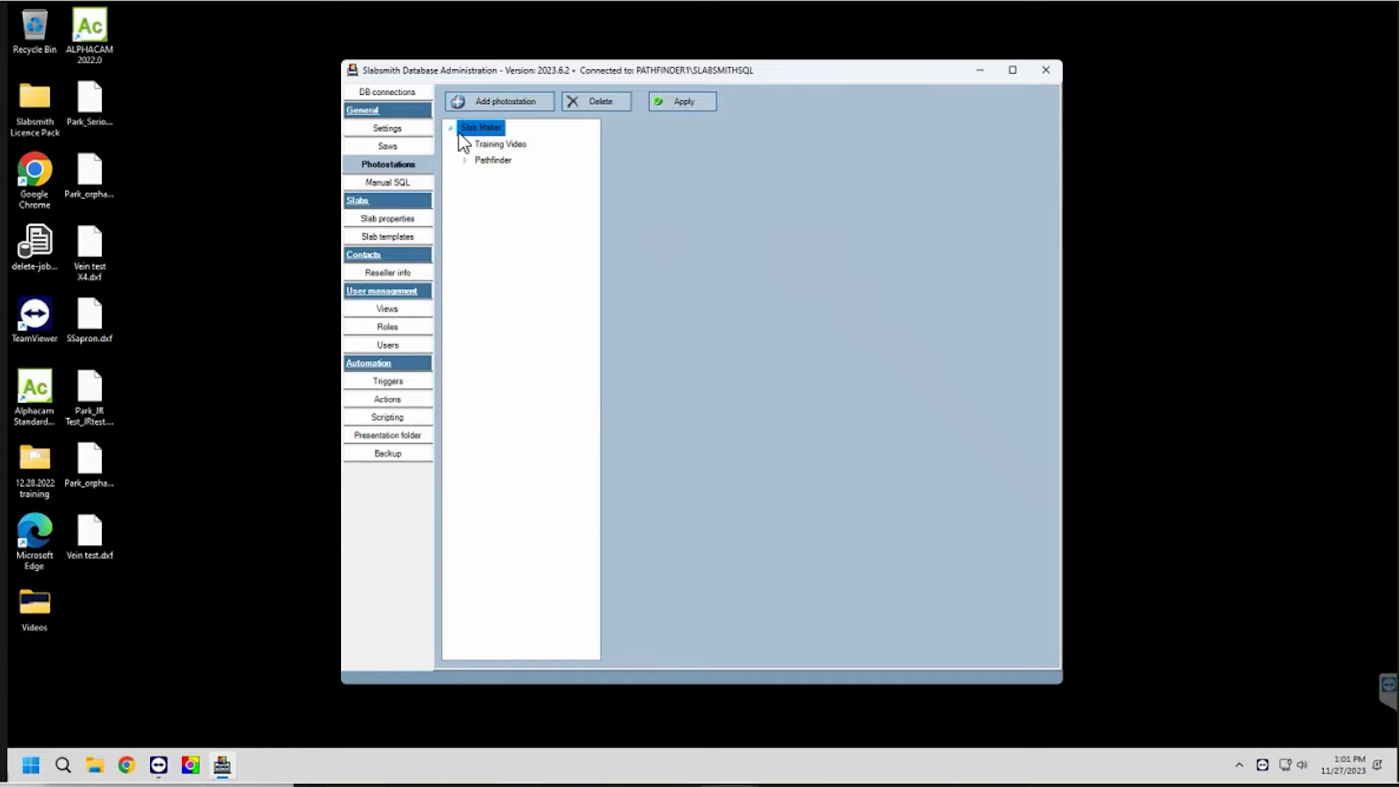
click(509, 163)
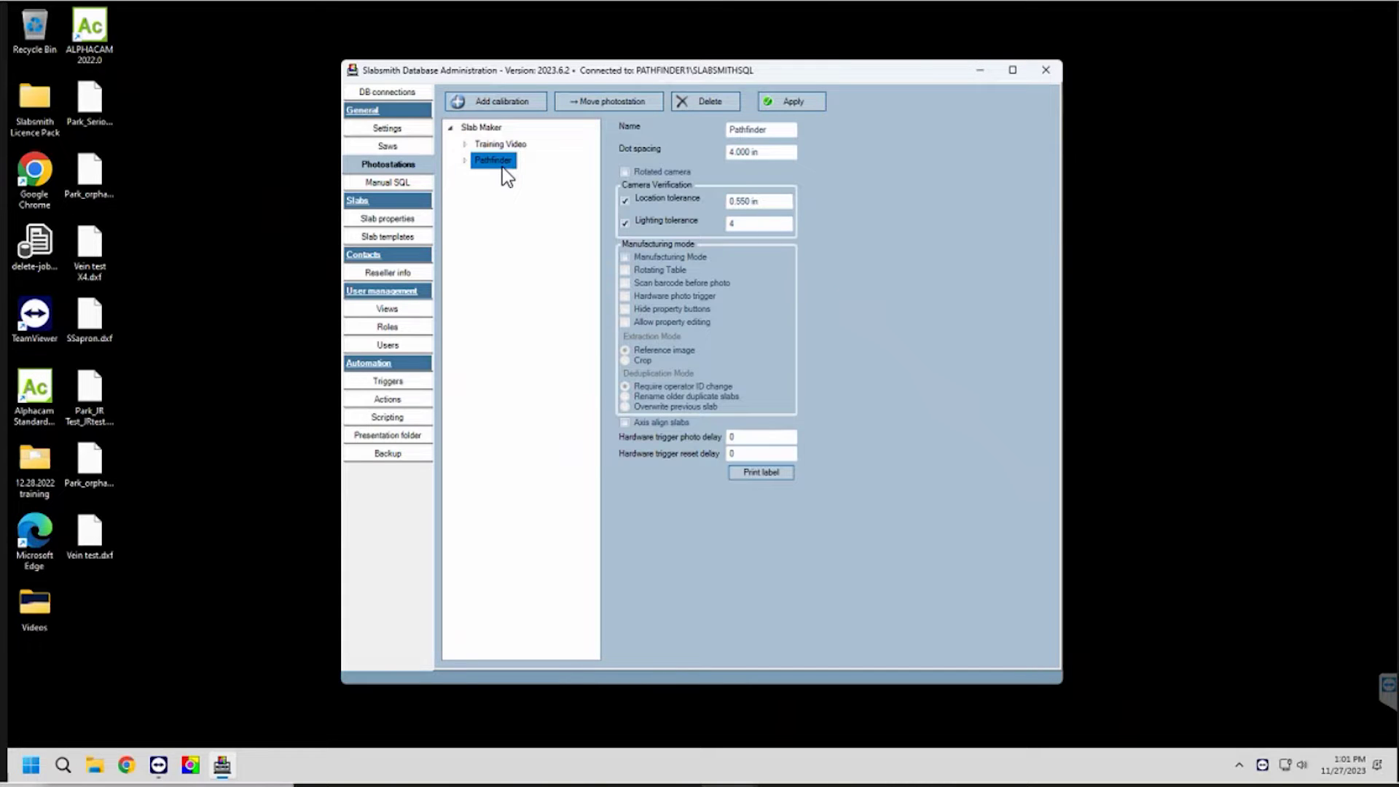
click(466, 160)
click(466, 161)
click(480, 150)
click(466, 145)
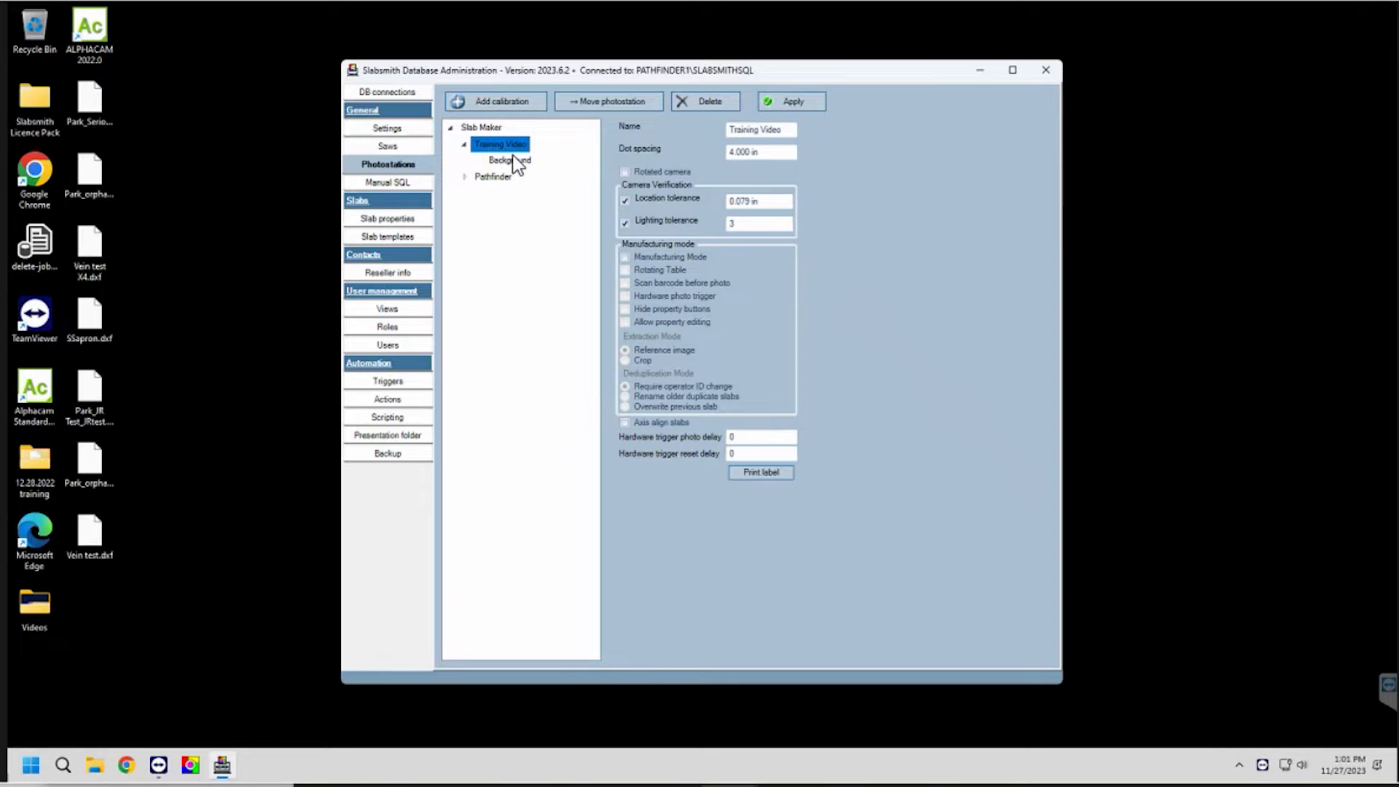
- Add a calibration named '3 CM' under Training Video, apply it, and select its node
click(502, 104)
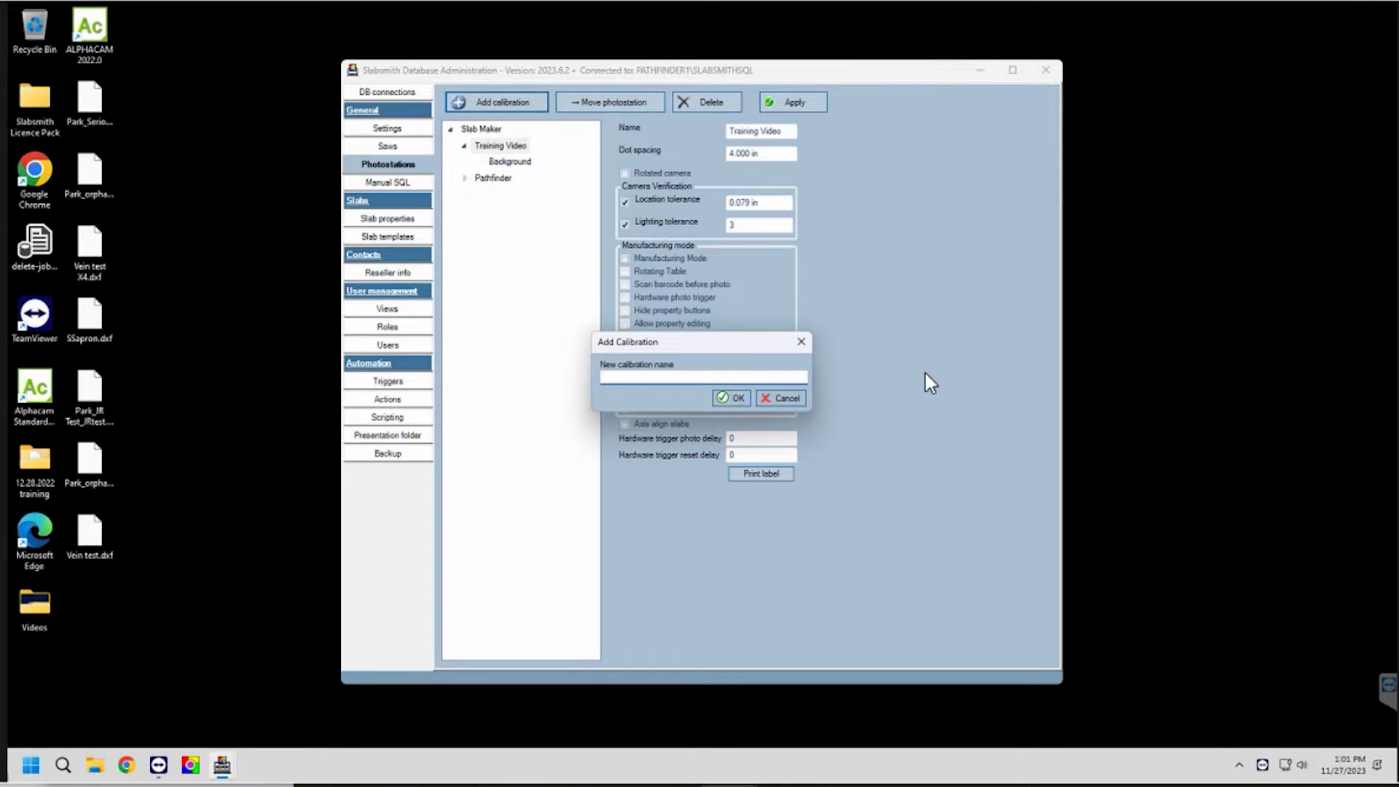
text(3 CM)
click(738, 398)
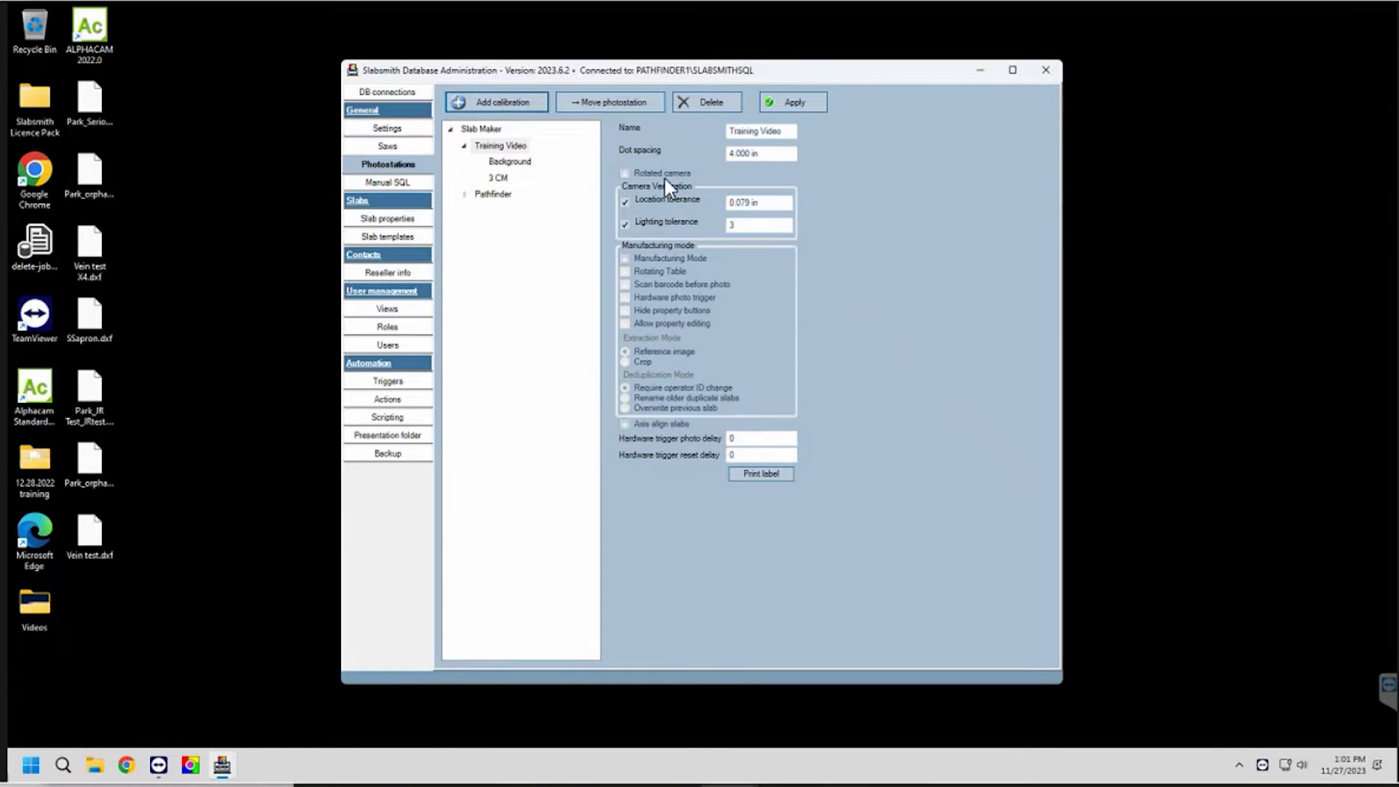
click(784, 106)
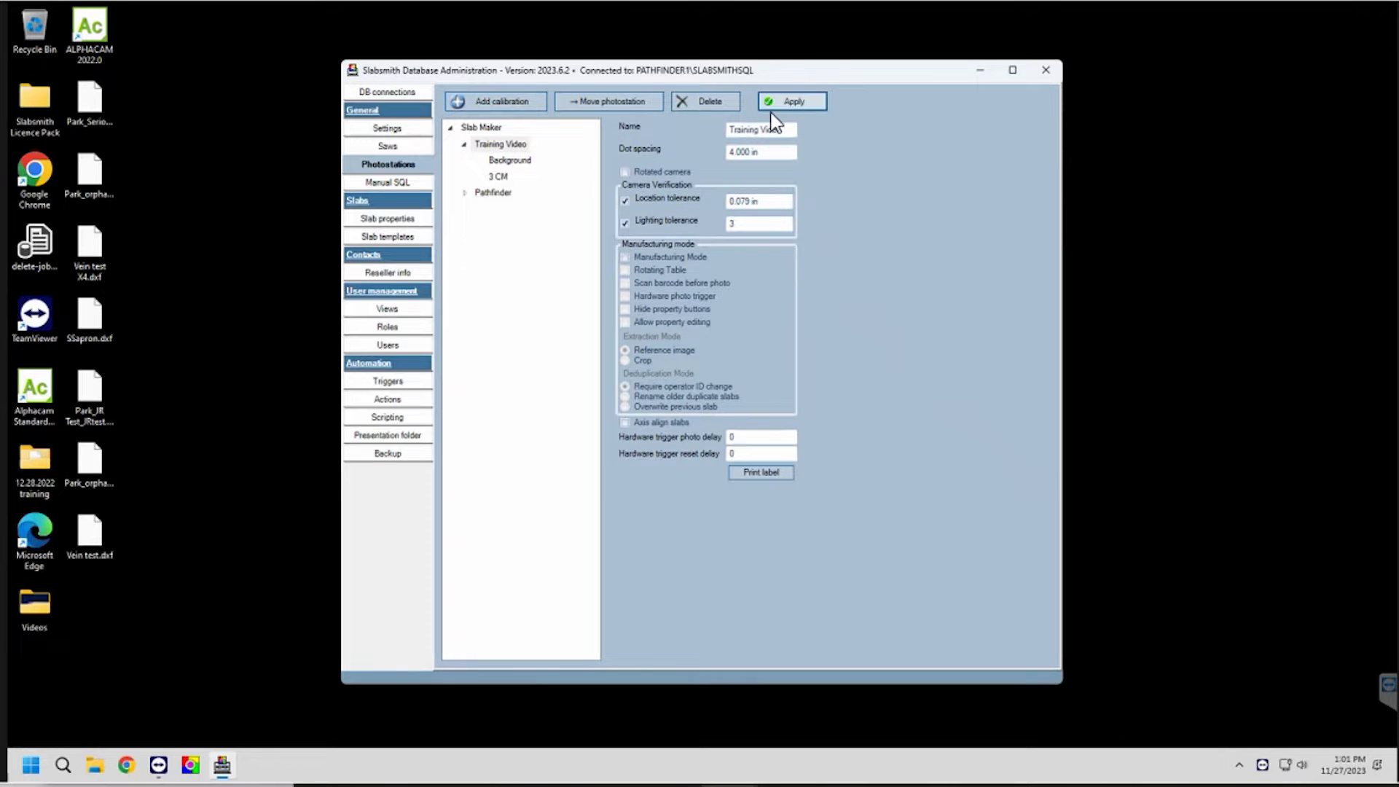
click(499, 176)
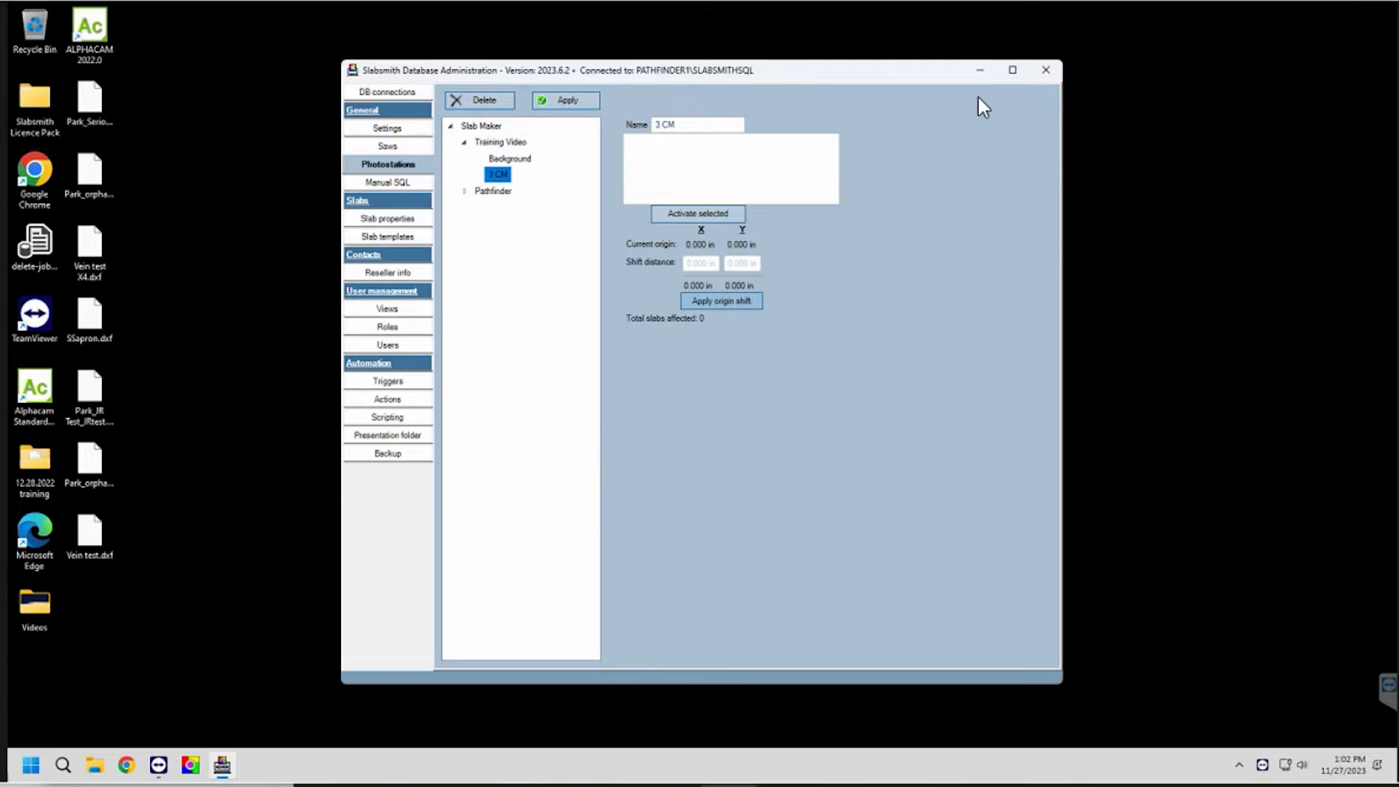
- Close the admin tool, launch Slabsmith, and open Photo Calibration for Training Video with 3_CM
click(1048, 73)
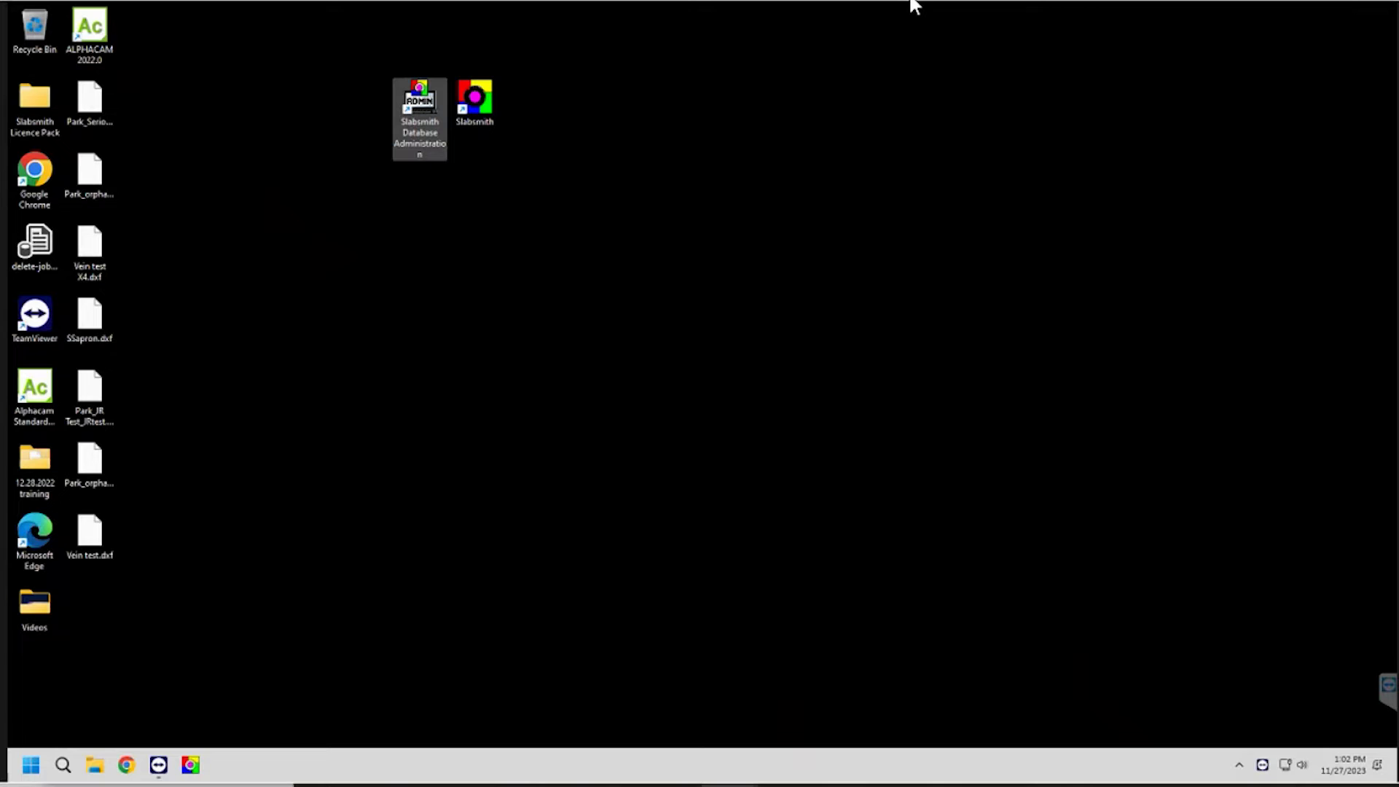
double_click(475, 102)
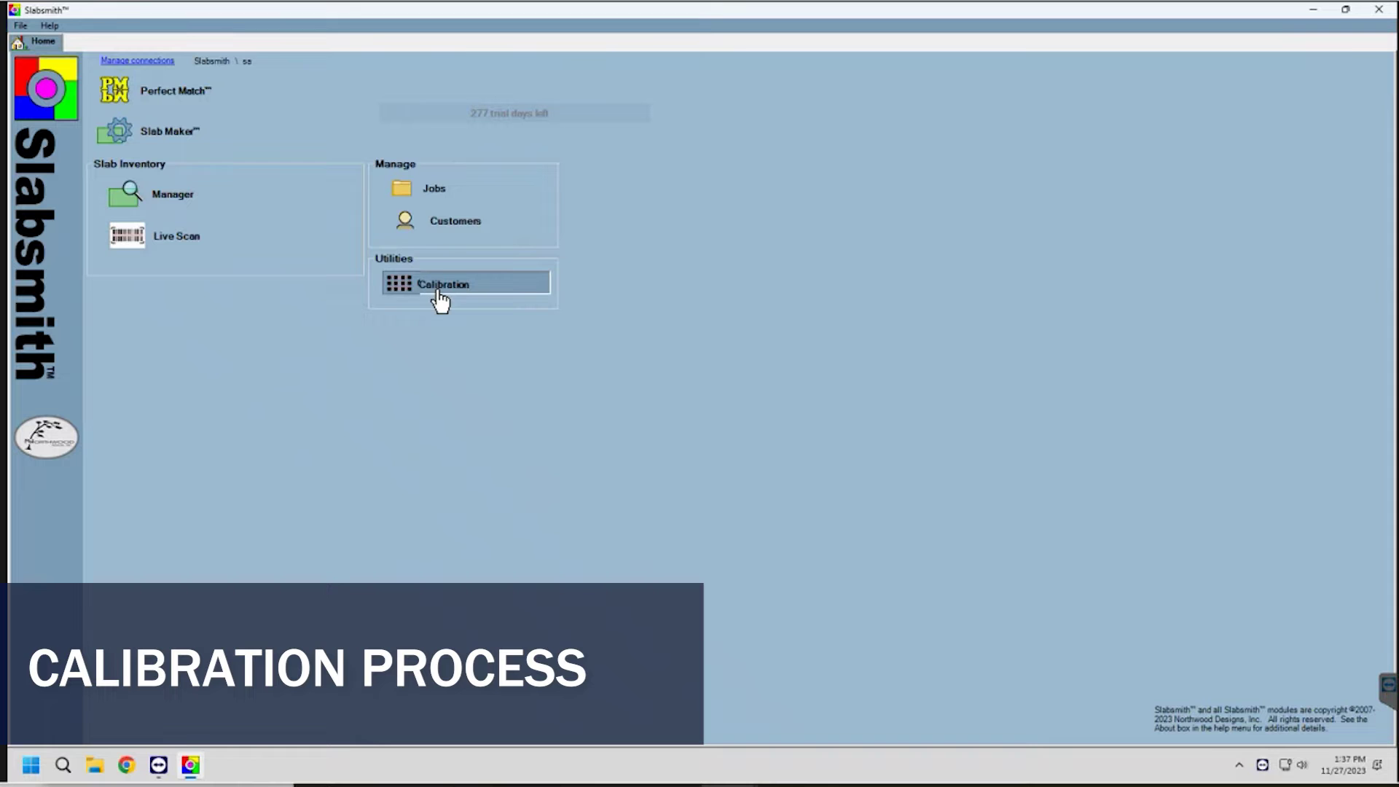
click(411, 288)
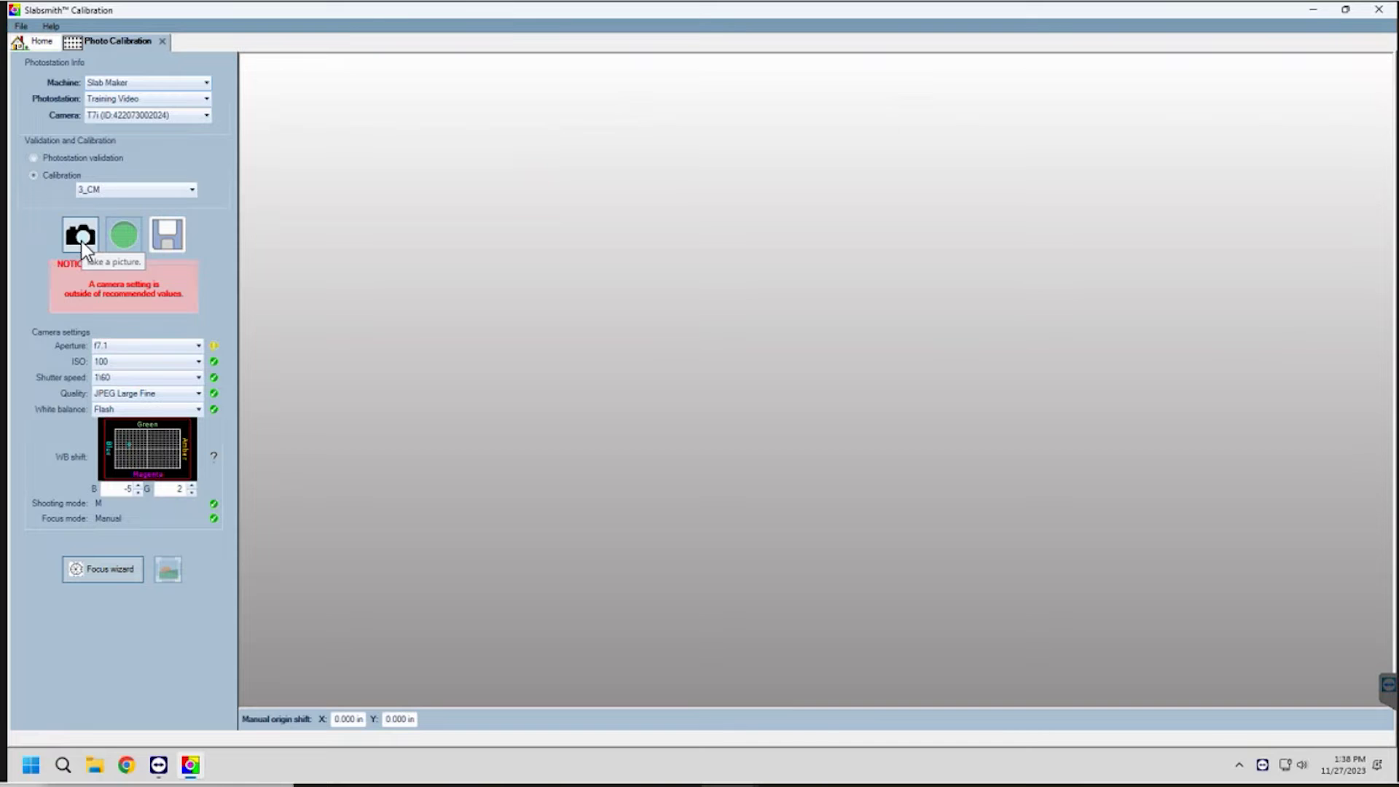
- Photograph the board, fit corners 2 and 3 to its right edge, and compute the 3_CM correction
click(79, 240)
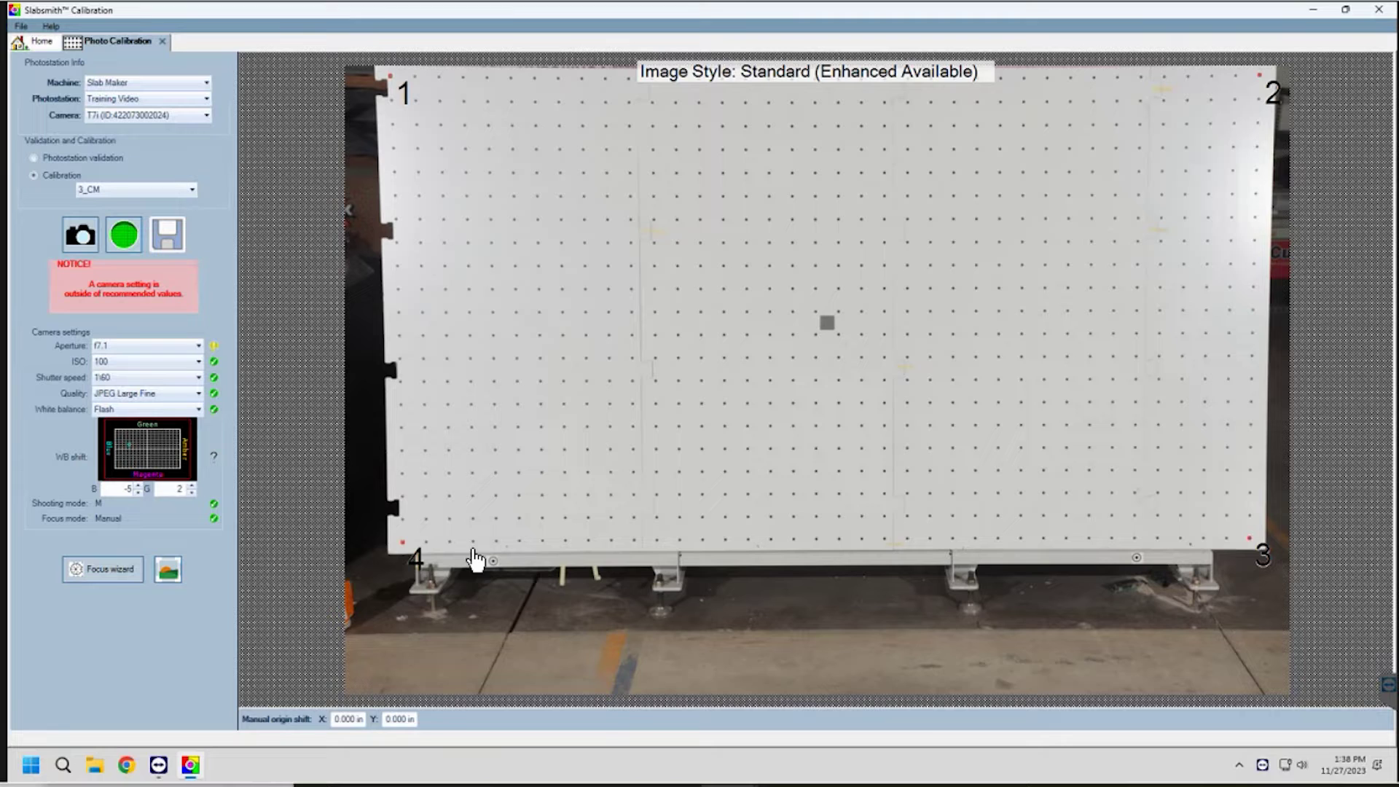
click(1203, 538)
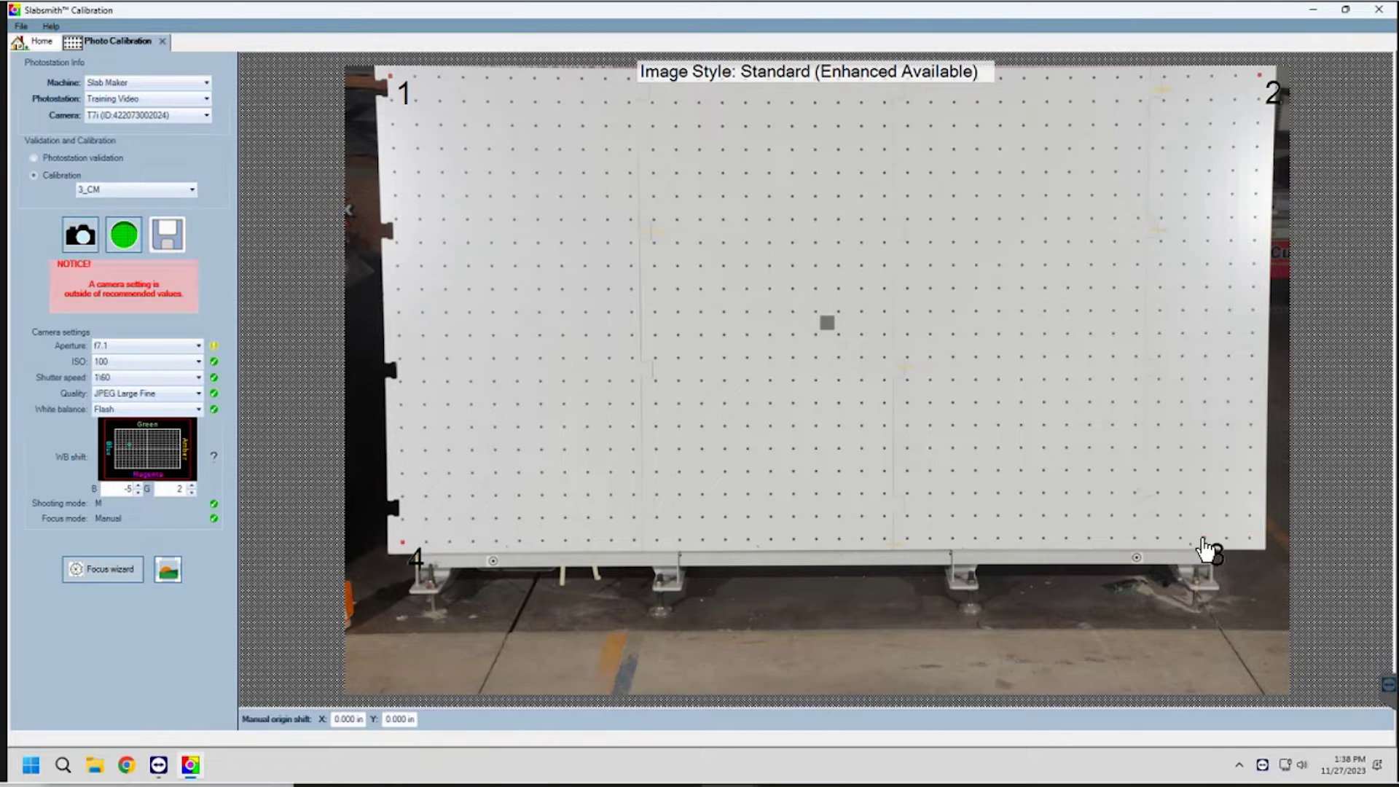
click(1211, 76)
click(1211, 551)
click(124, 239)
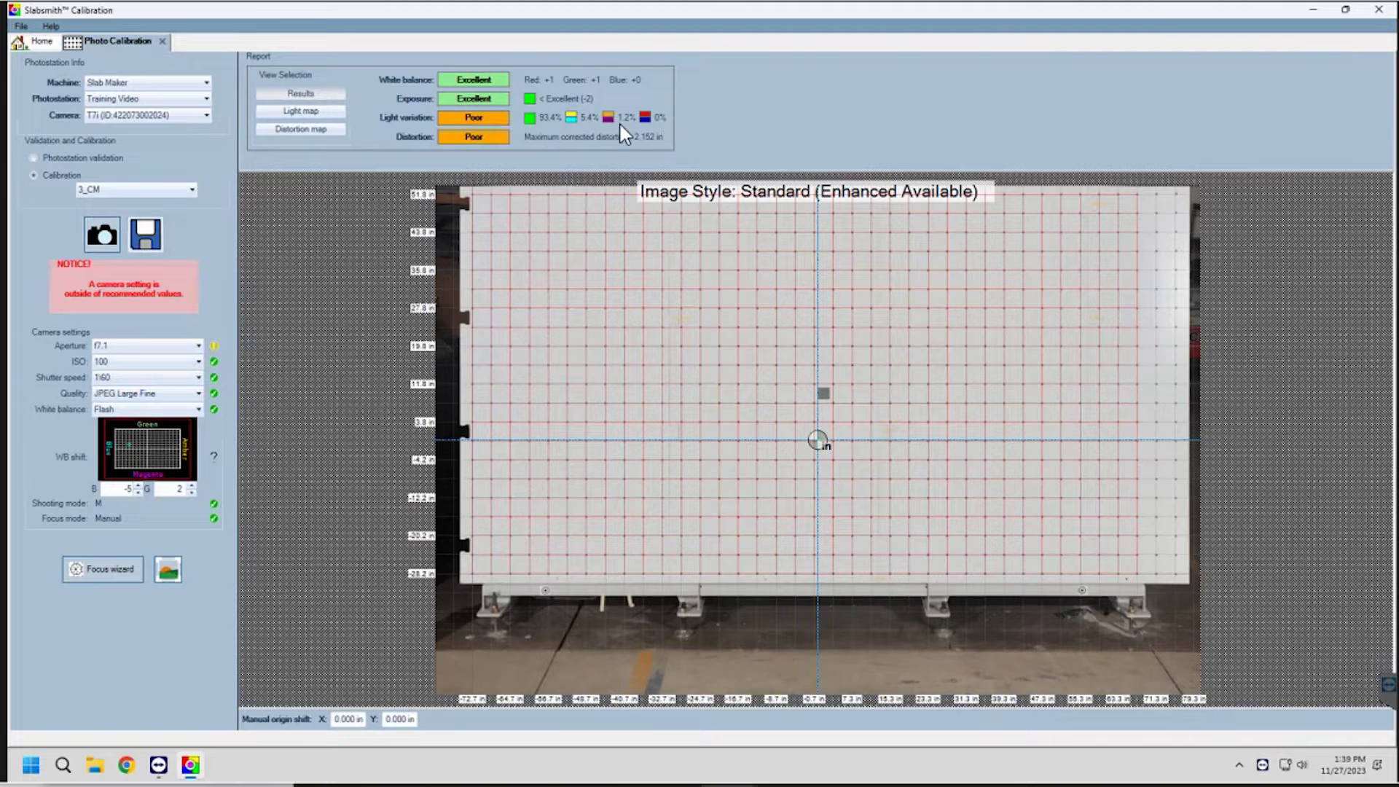
- Display the report's light map, showing lighting values from -1 to +26
click(325, 111)
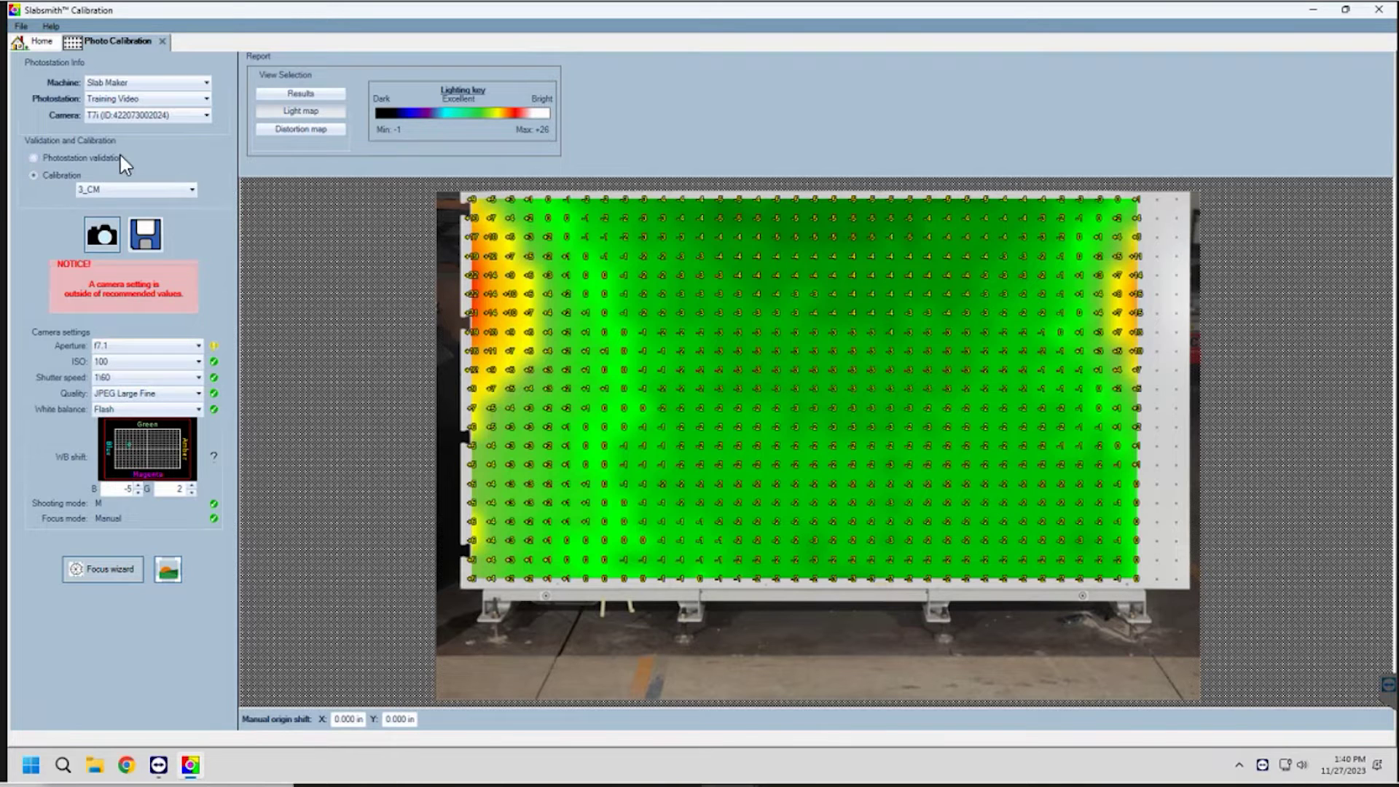
- Switch to Photostation validation and capture a board photo with corner markers 1–4
click(82, 157)
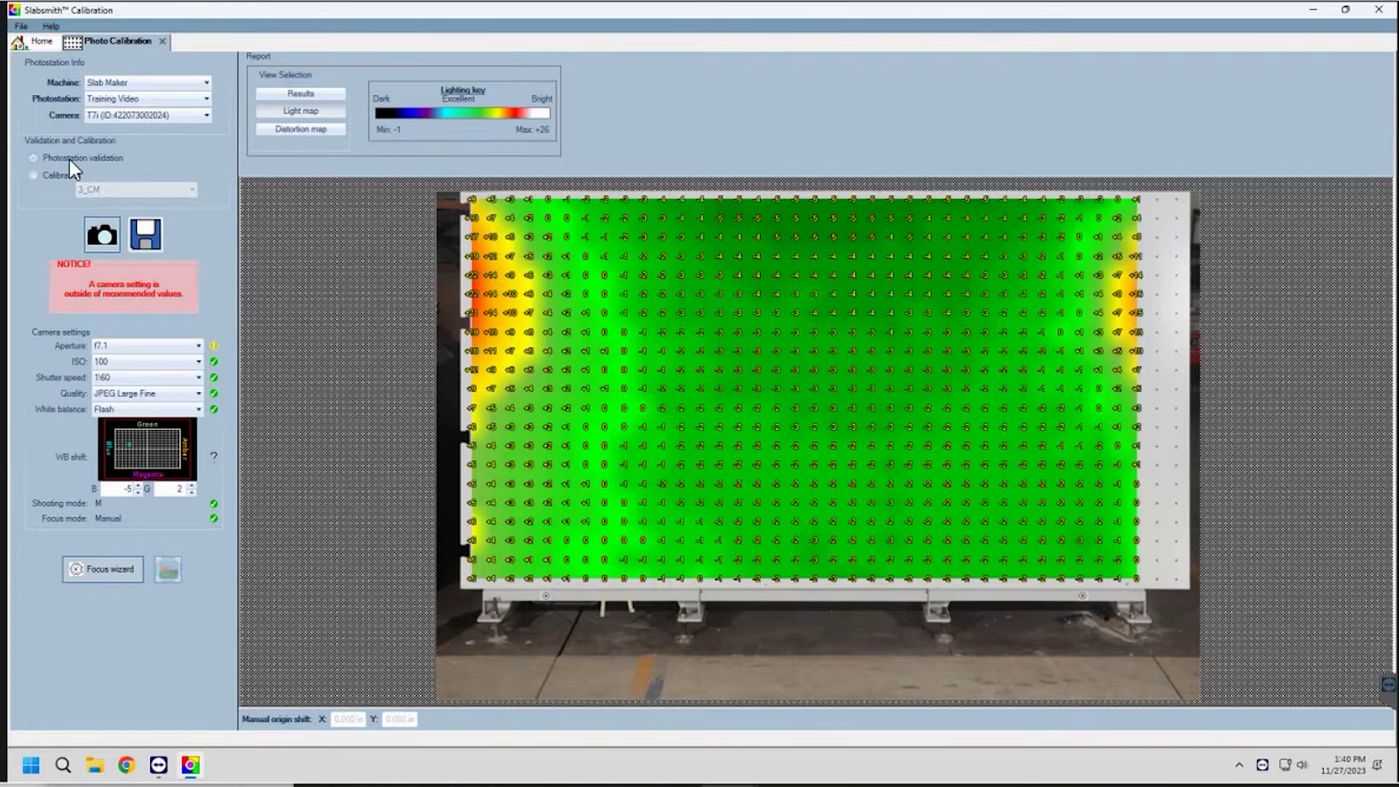
click(104, 238)
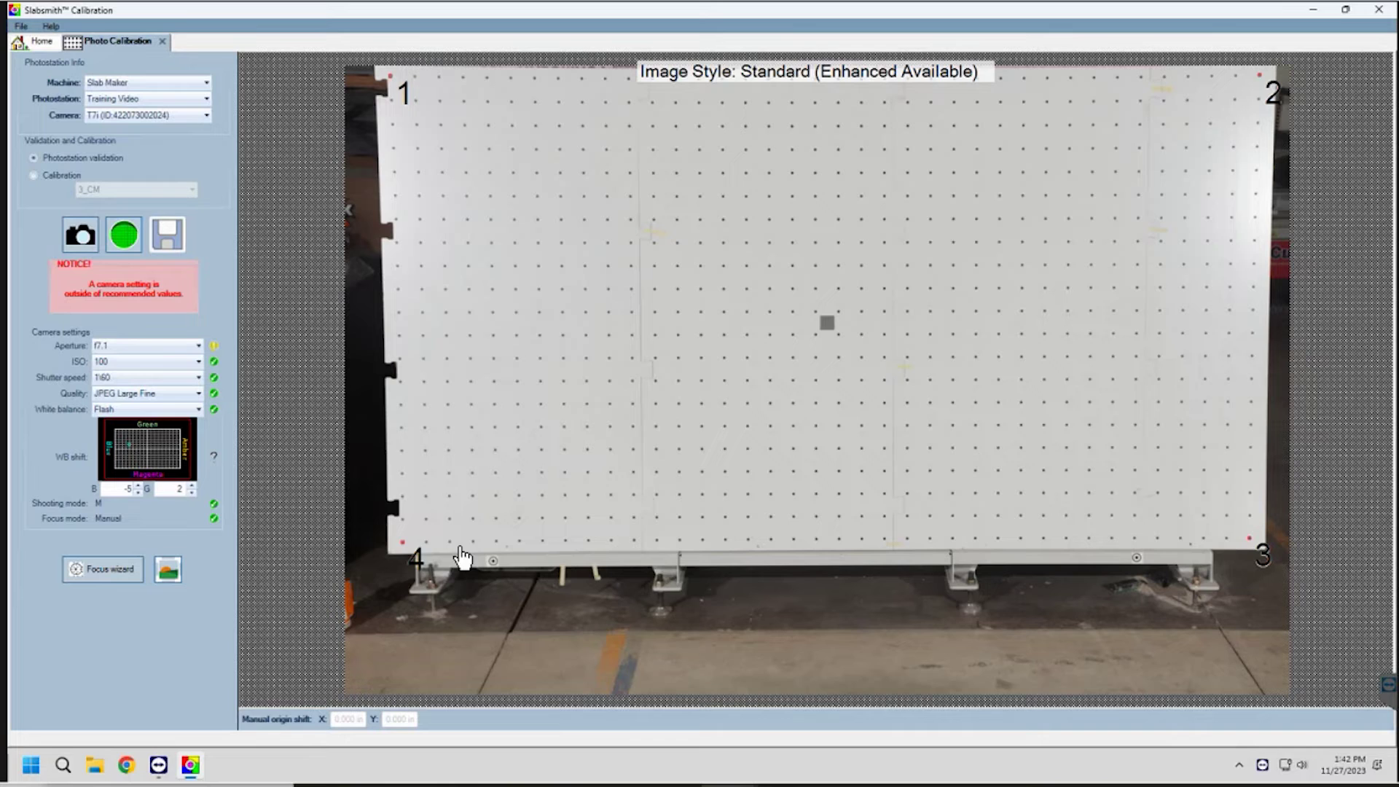
- Align corners 3 and 2 with the board's right edge and run validation, finding 2 targets
click(1205, 540)
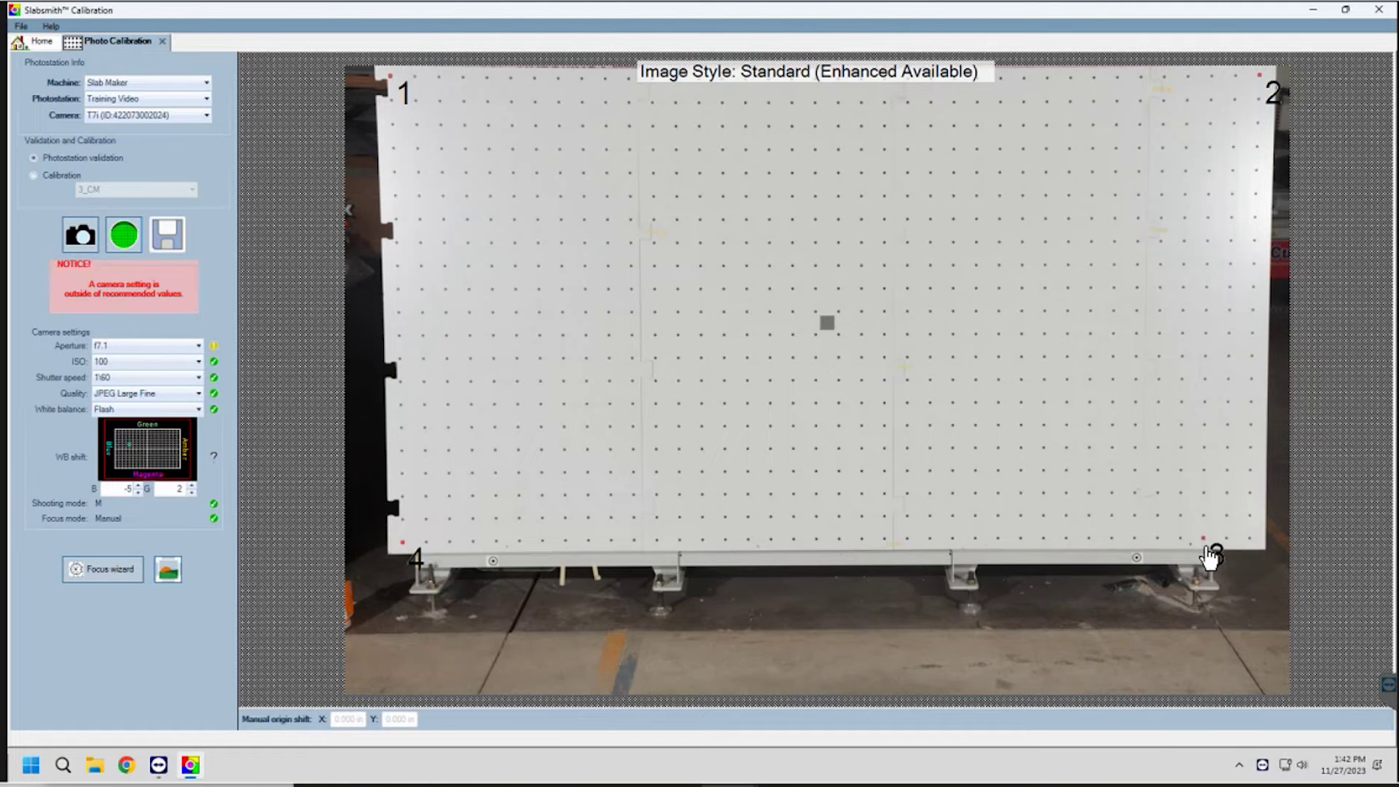
click(1213, 76)
click(133, 236)
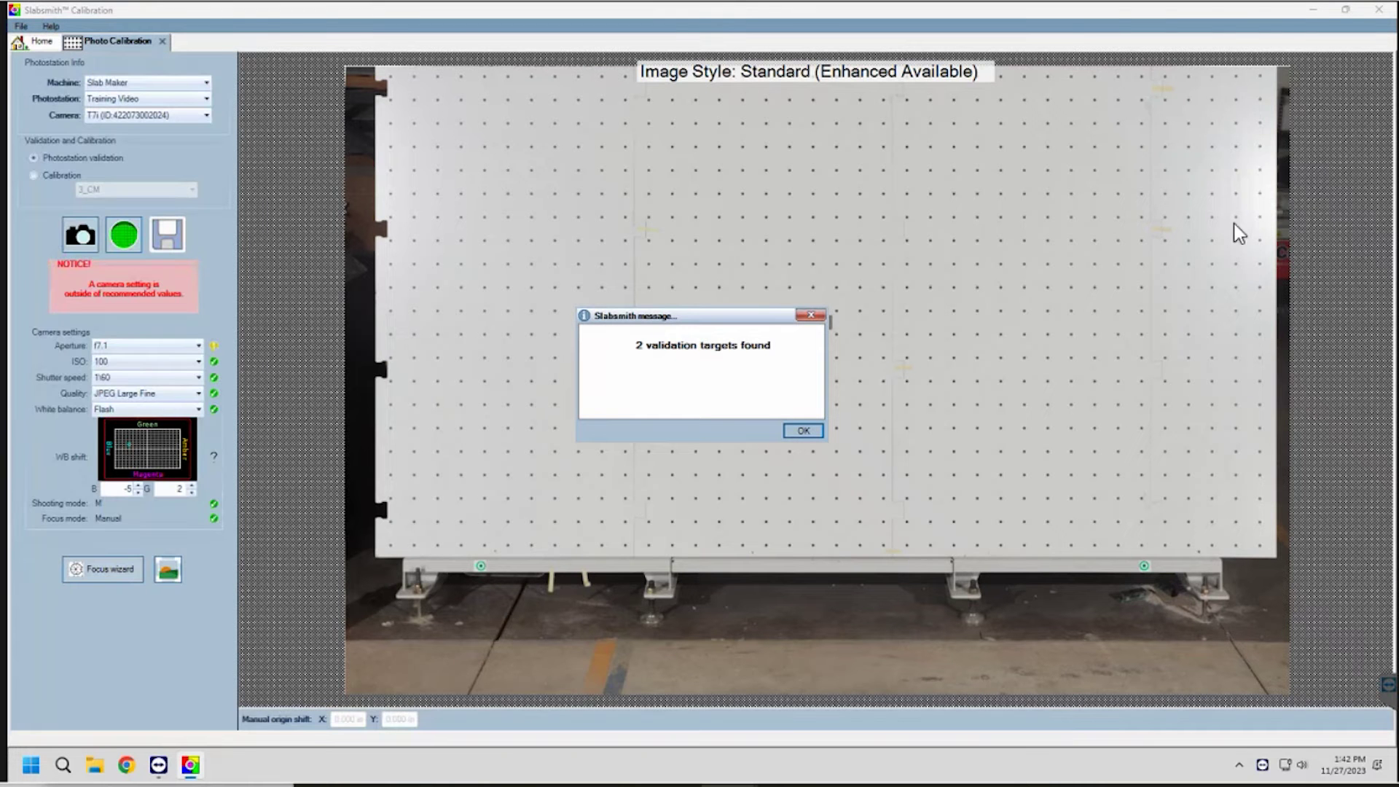
- Acknowledge the targets found and save the validation profile, agreeing to recalibrate
click(802, 431)
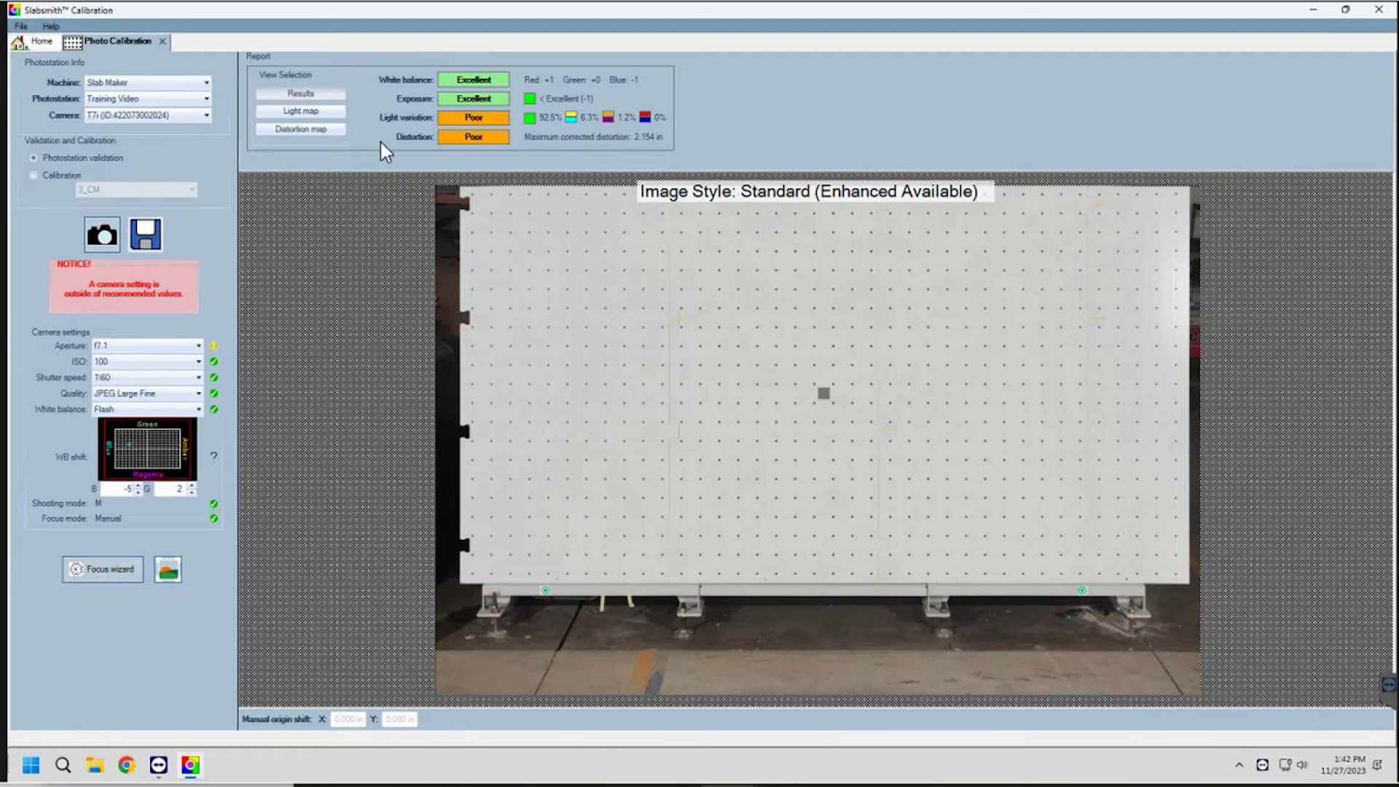
click(150, 235)
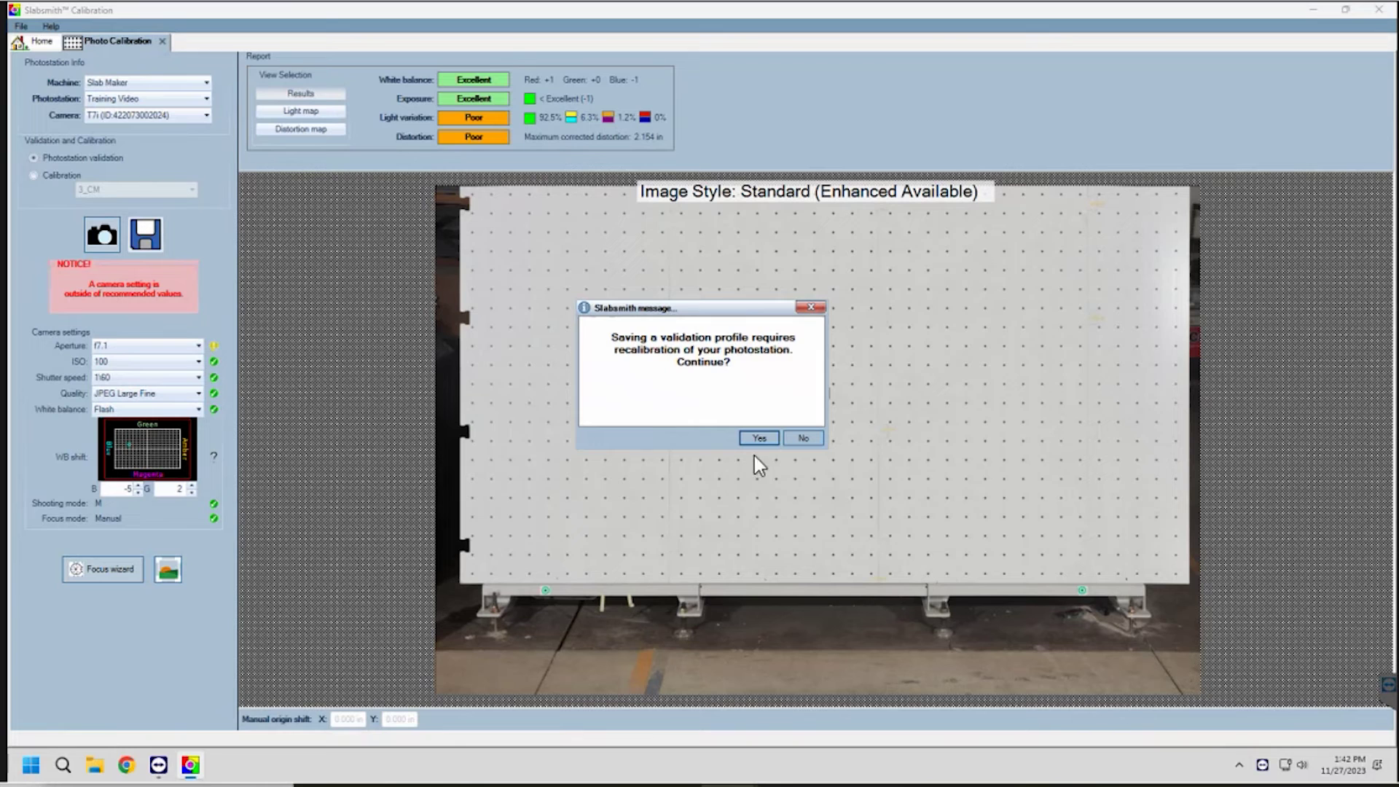
click(761, 437)
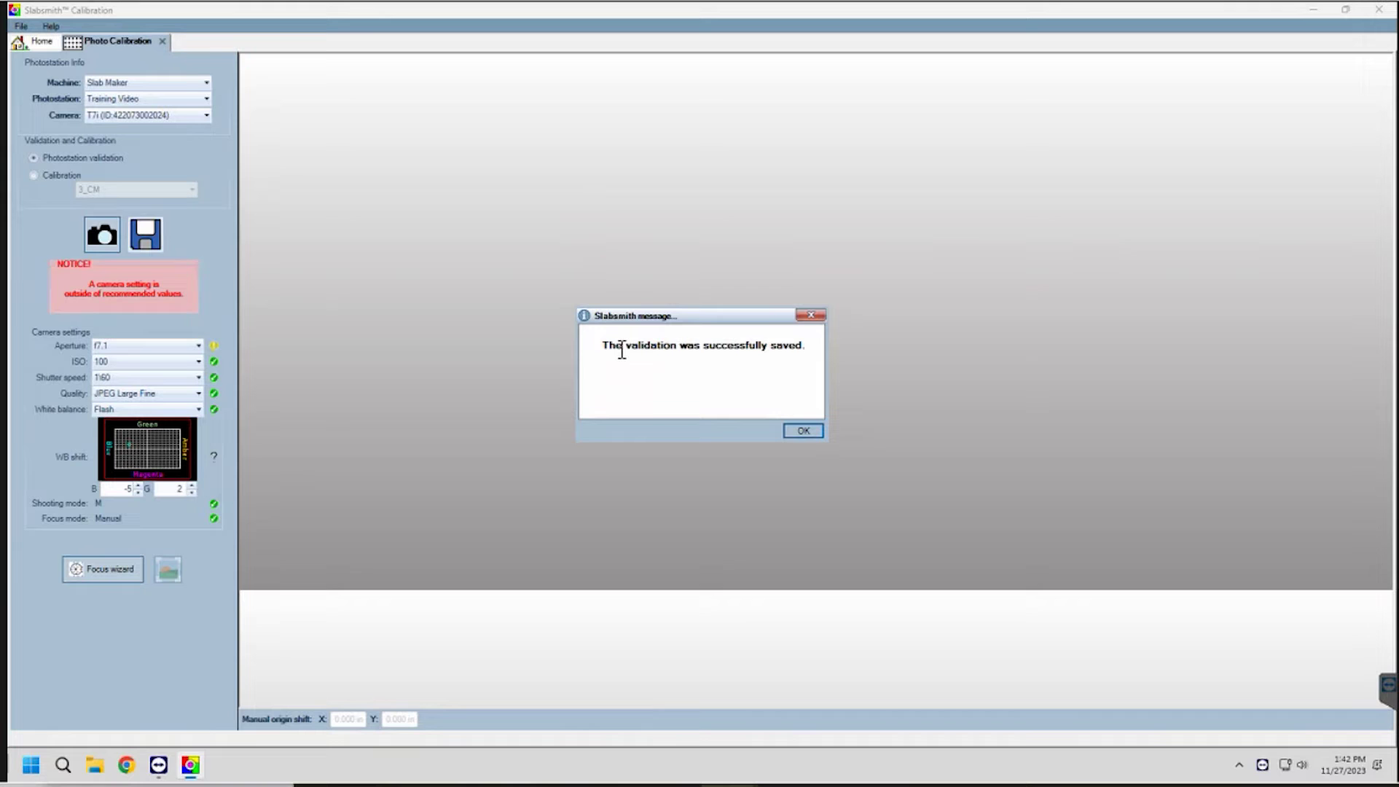
click(815, 431)
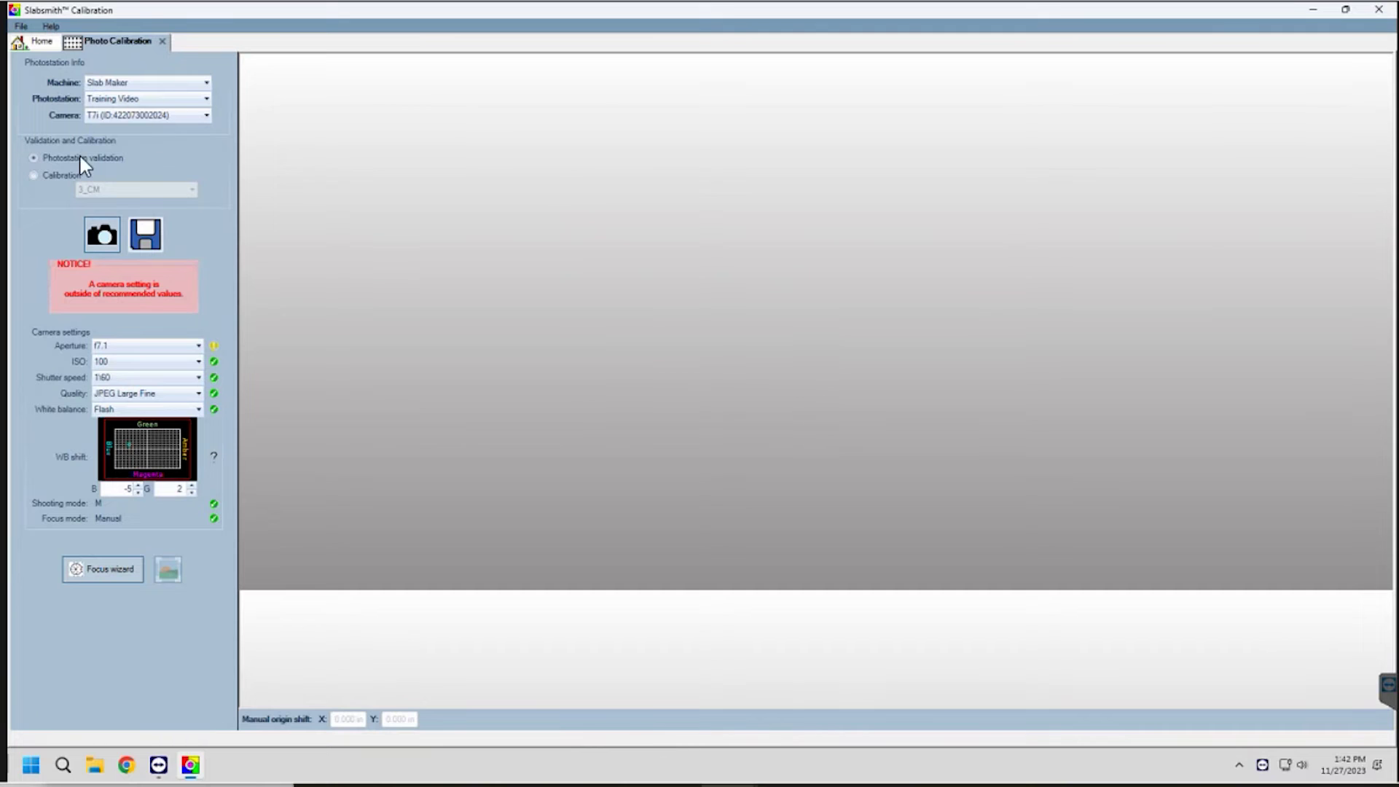
- Choose the 3_CM calibration, capture a new board photo, and align corners 2 and 3 to its right edge
click(36, 176)
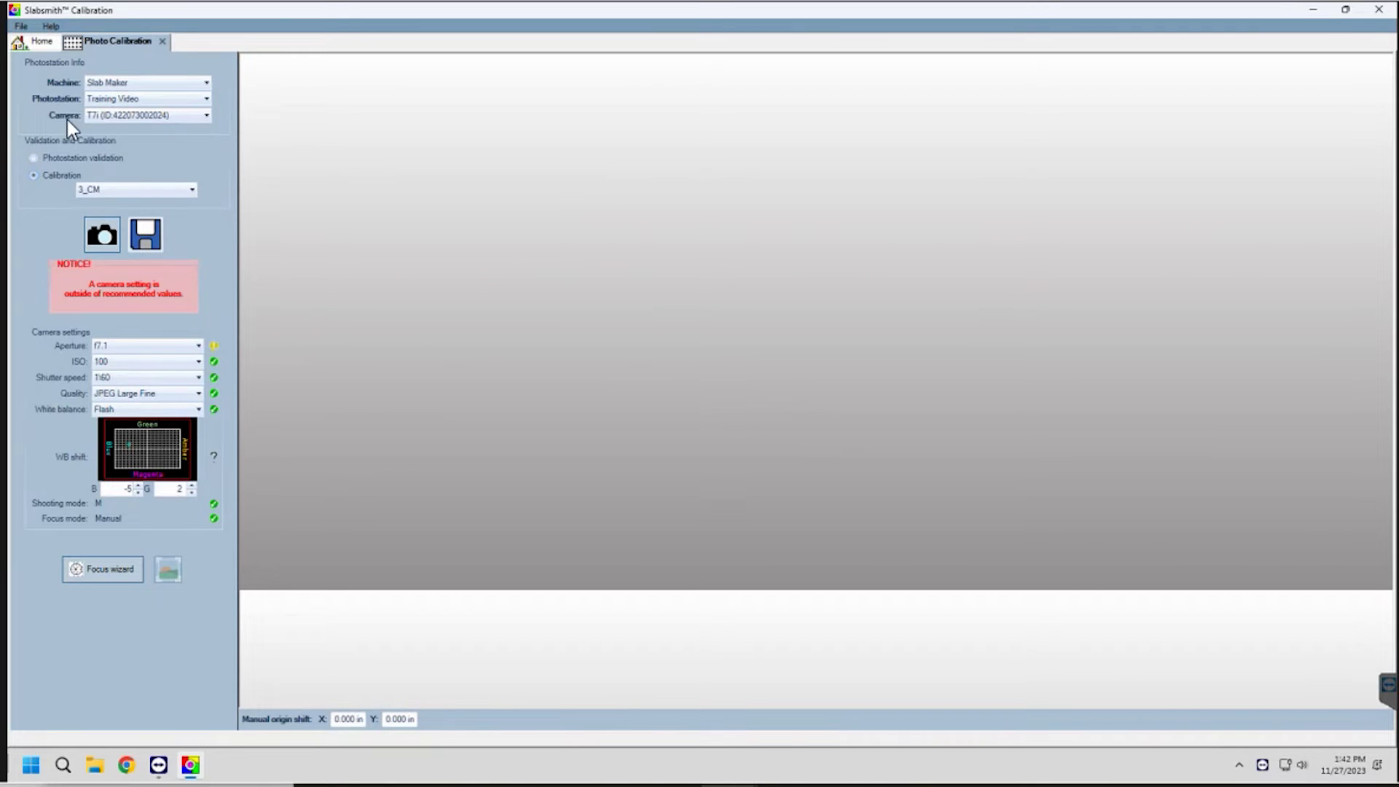
click(104, 237)
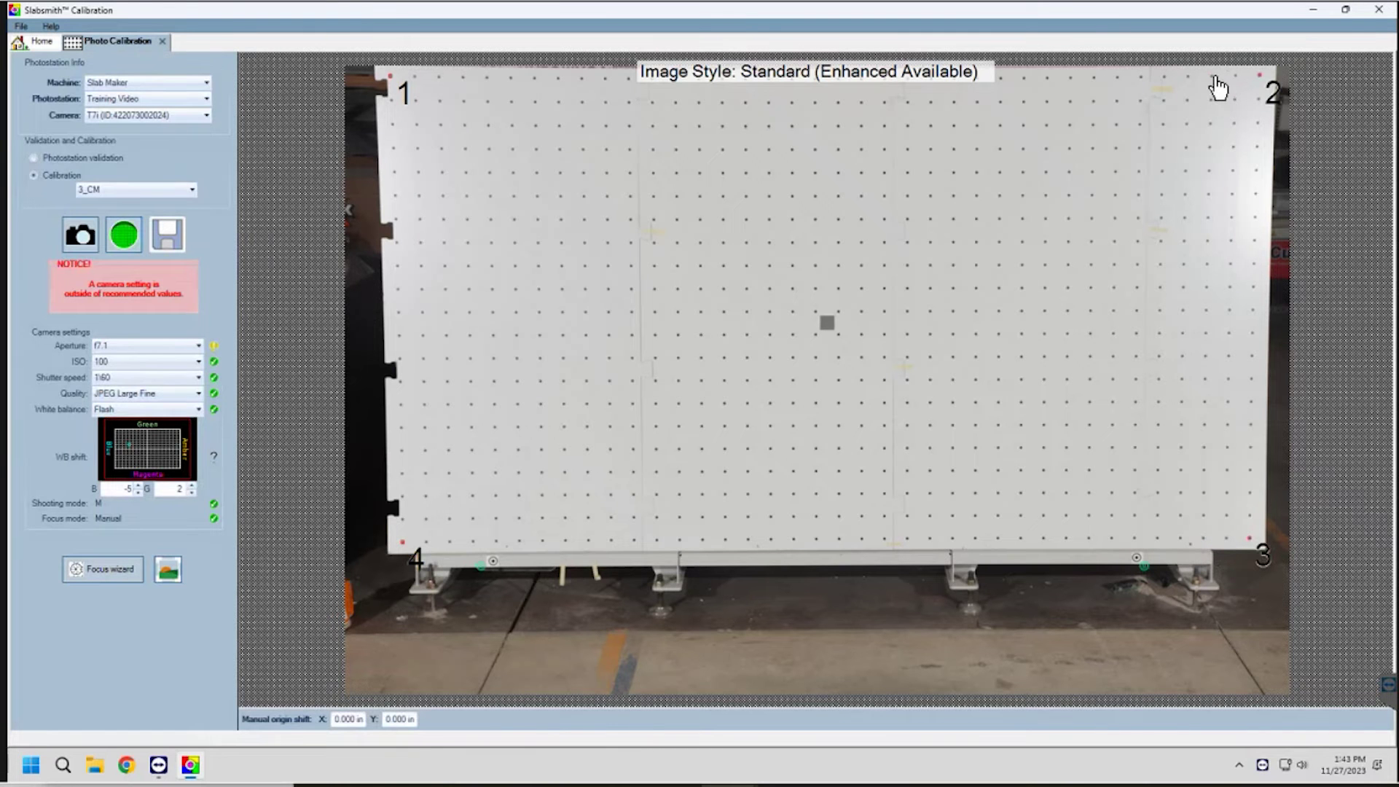
click(1213, 76)
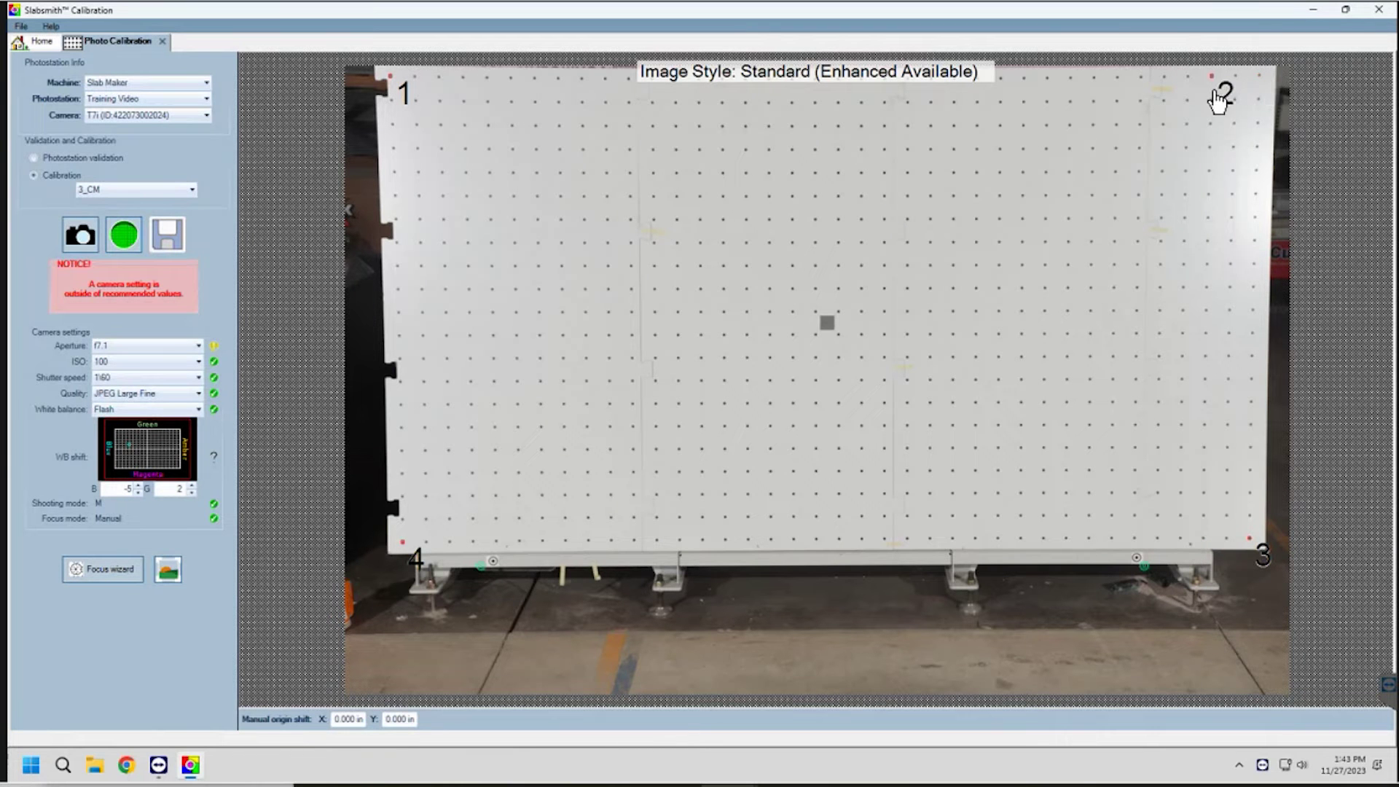
click(1202, 538)
scroll(493, 580, up, 5)
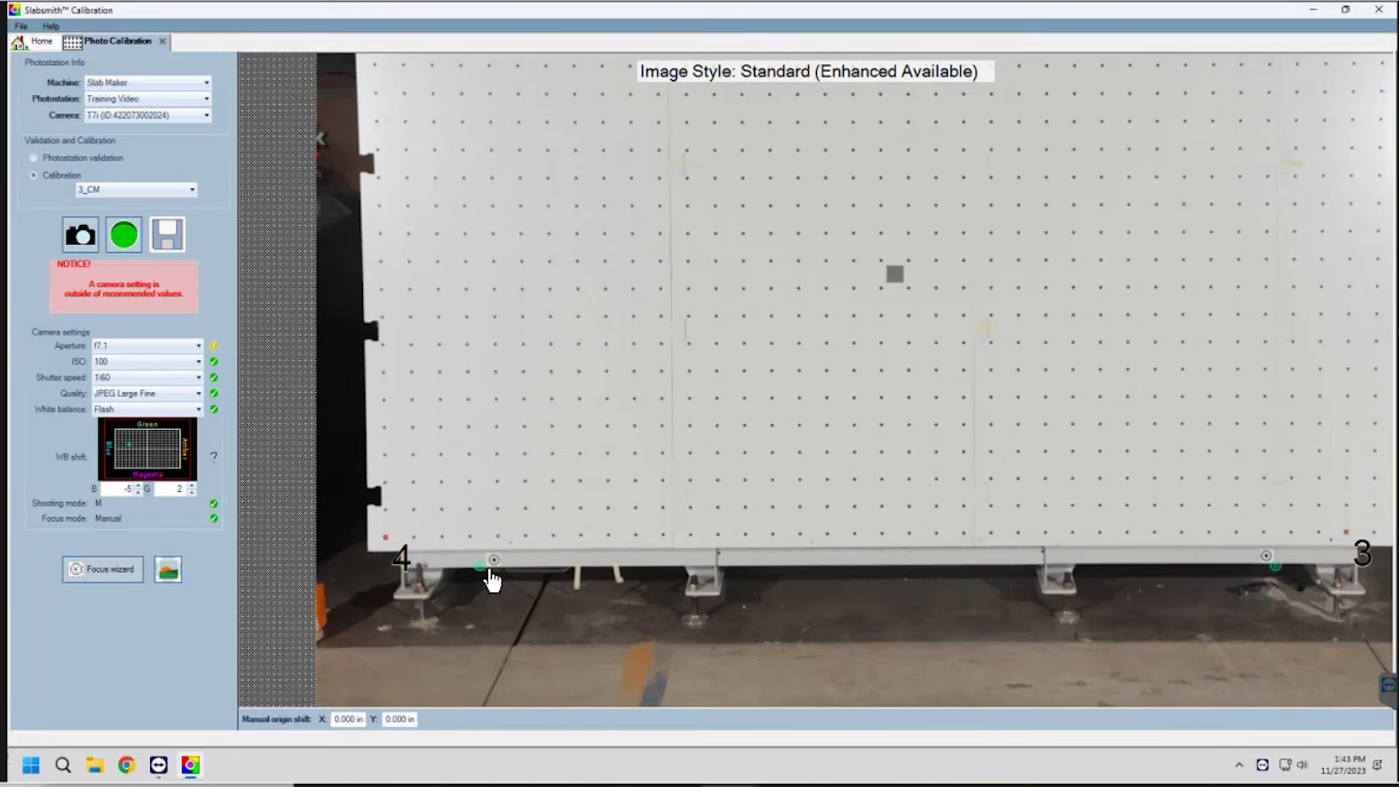
scroll(495, 581, down, 5)
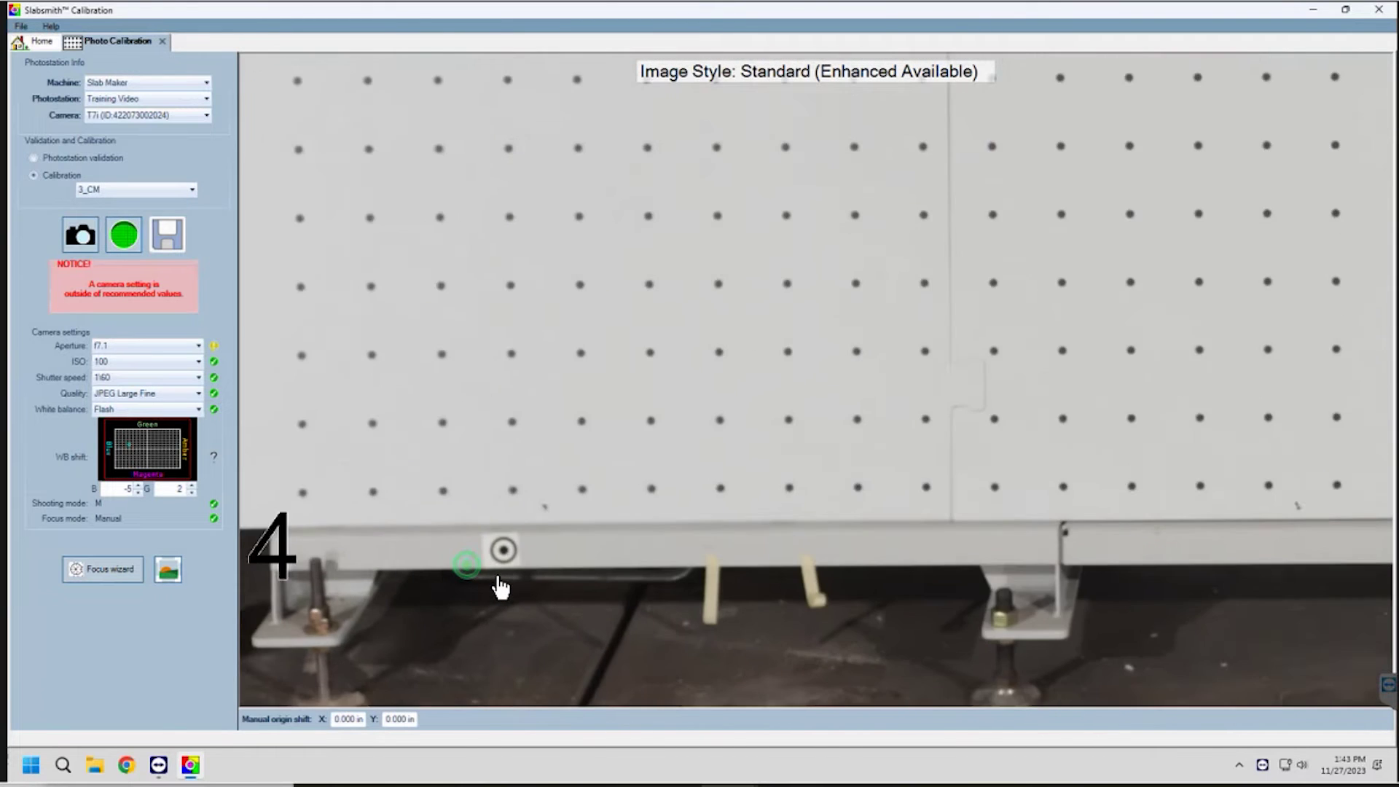
scroll(522, 581, down, 1)
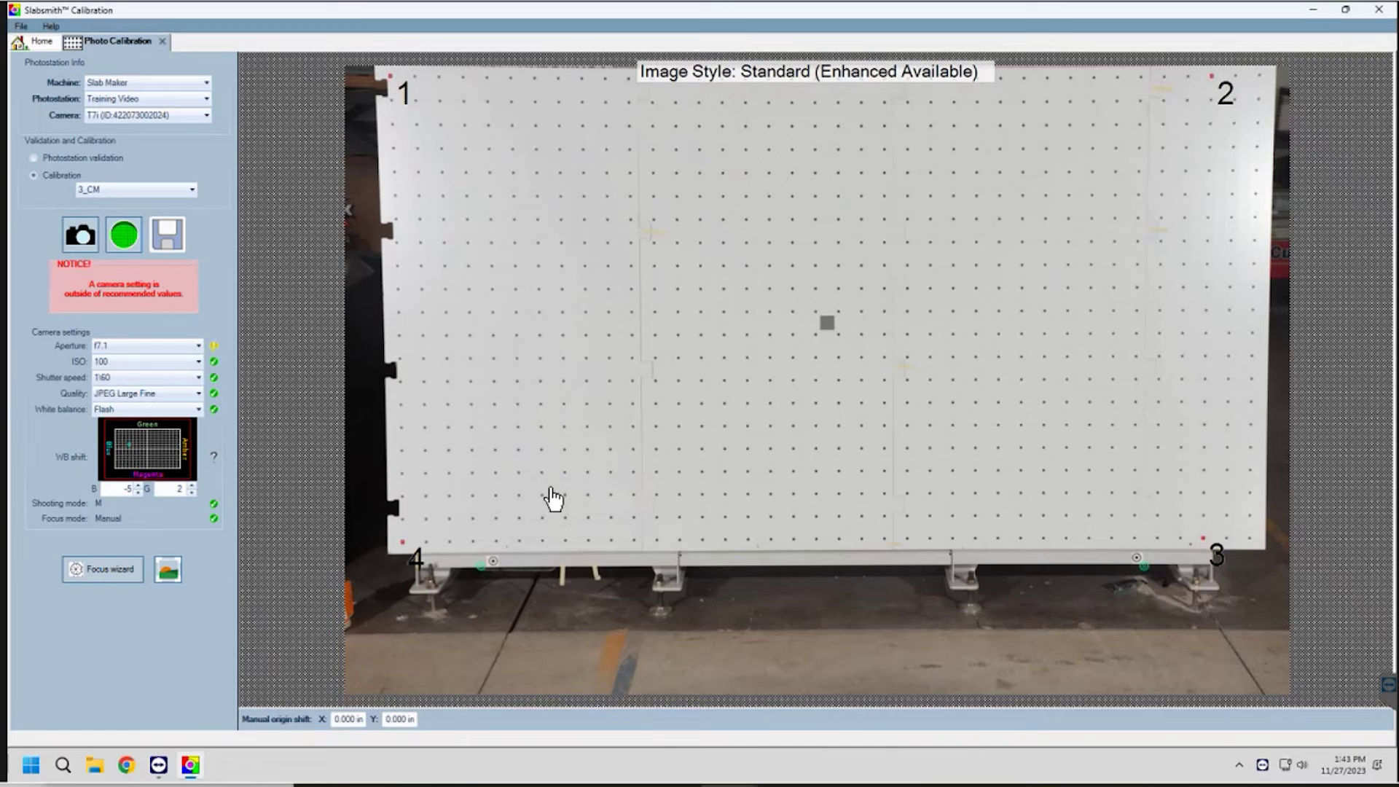
- Run the 3_CM calibration and move the origin to the board's bottom-left corner (offsets -71.111 in, -29.674 in)
click(128, 239)
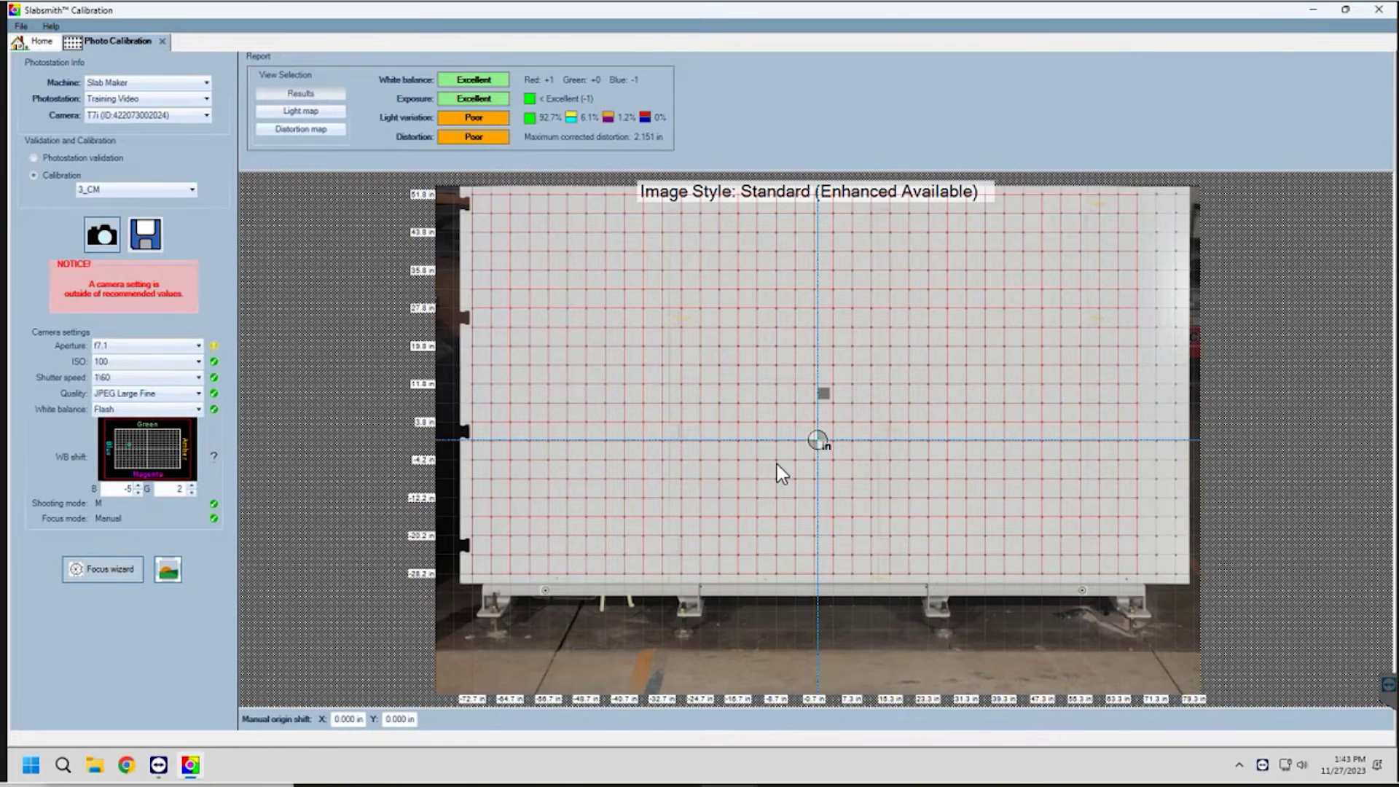
drag(816, 456, 822, 459)
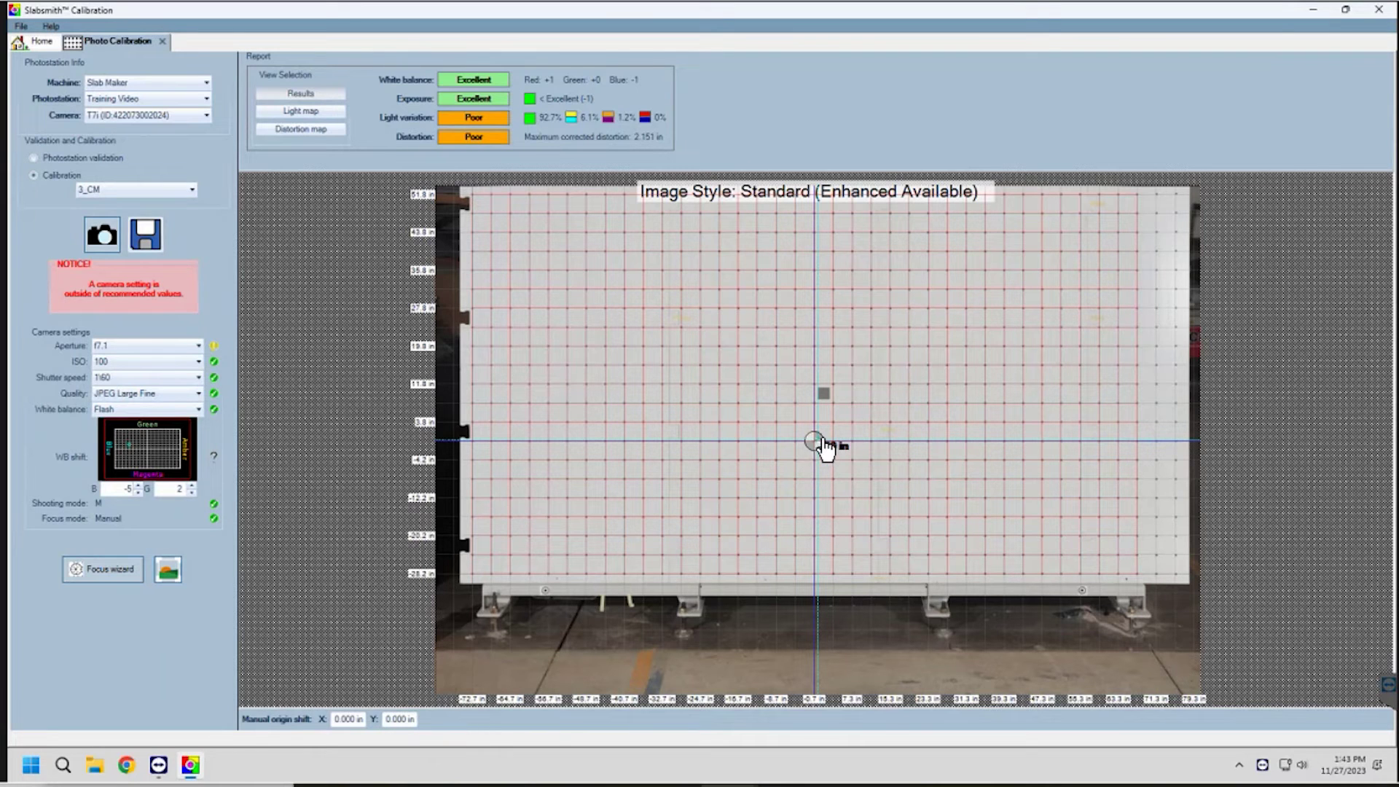
mouse_move(815, 440)
mouse_down()
mouse_move(532, 556)
mouse_move(483, 593)
mouse_up()
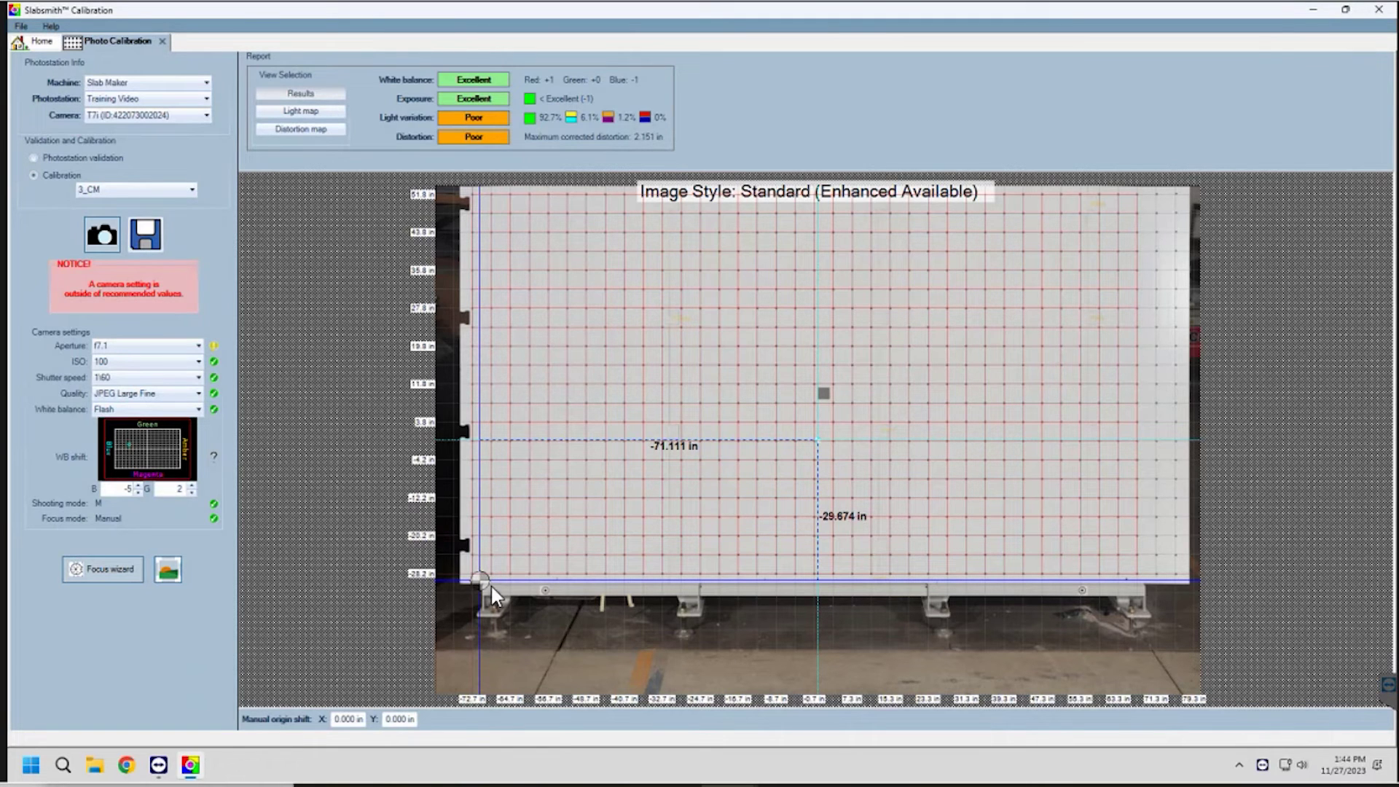
- Save the 3_CM calibration with the new origin and dismiss the saved confirmation
click(152, 236)
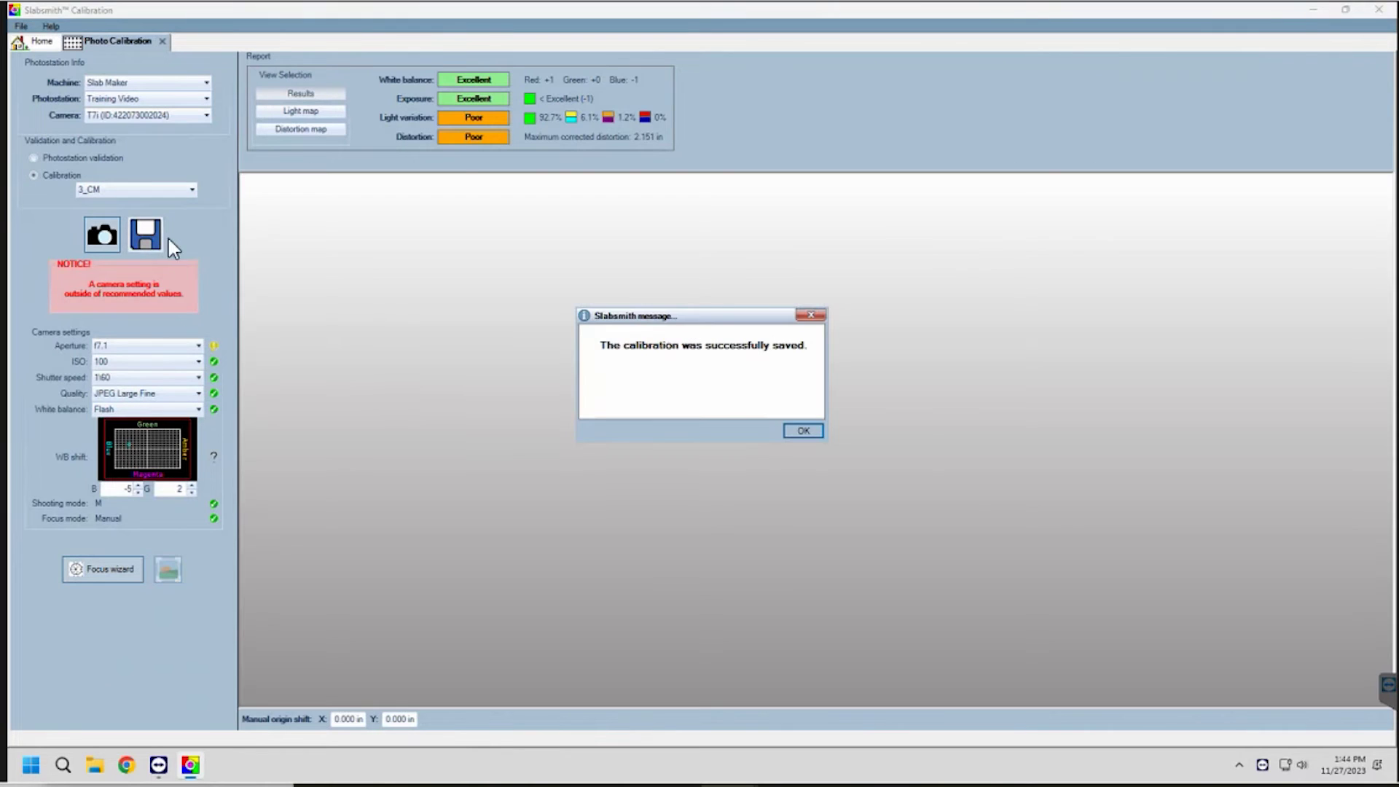
click(804, 431)
click(816, 434)
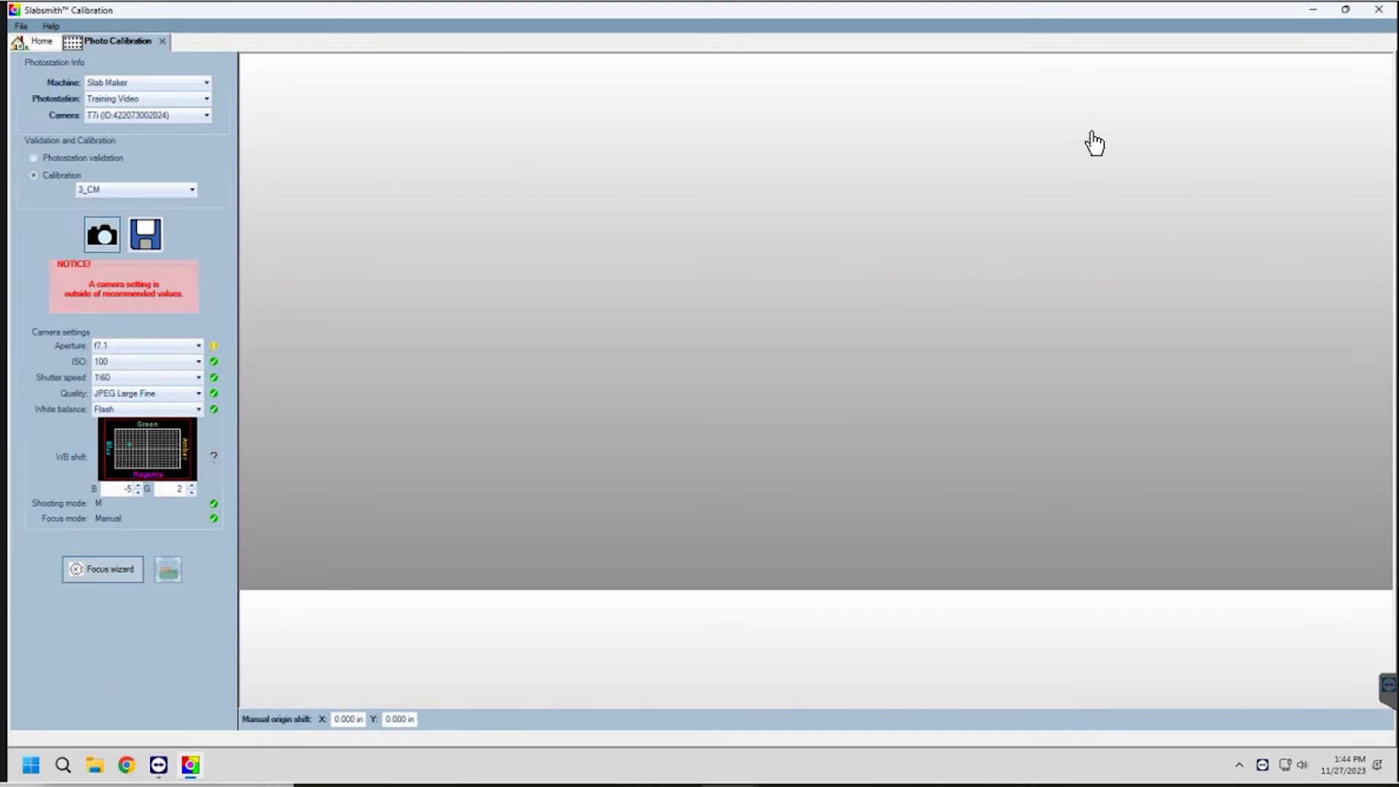
- Close Photo Calibration and open Slab Maker, confirming the Training Video photostation and 3_CM calibration
click(163, 41)
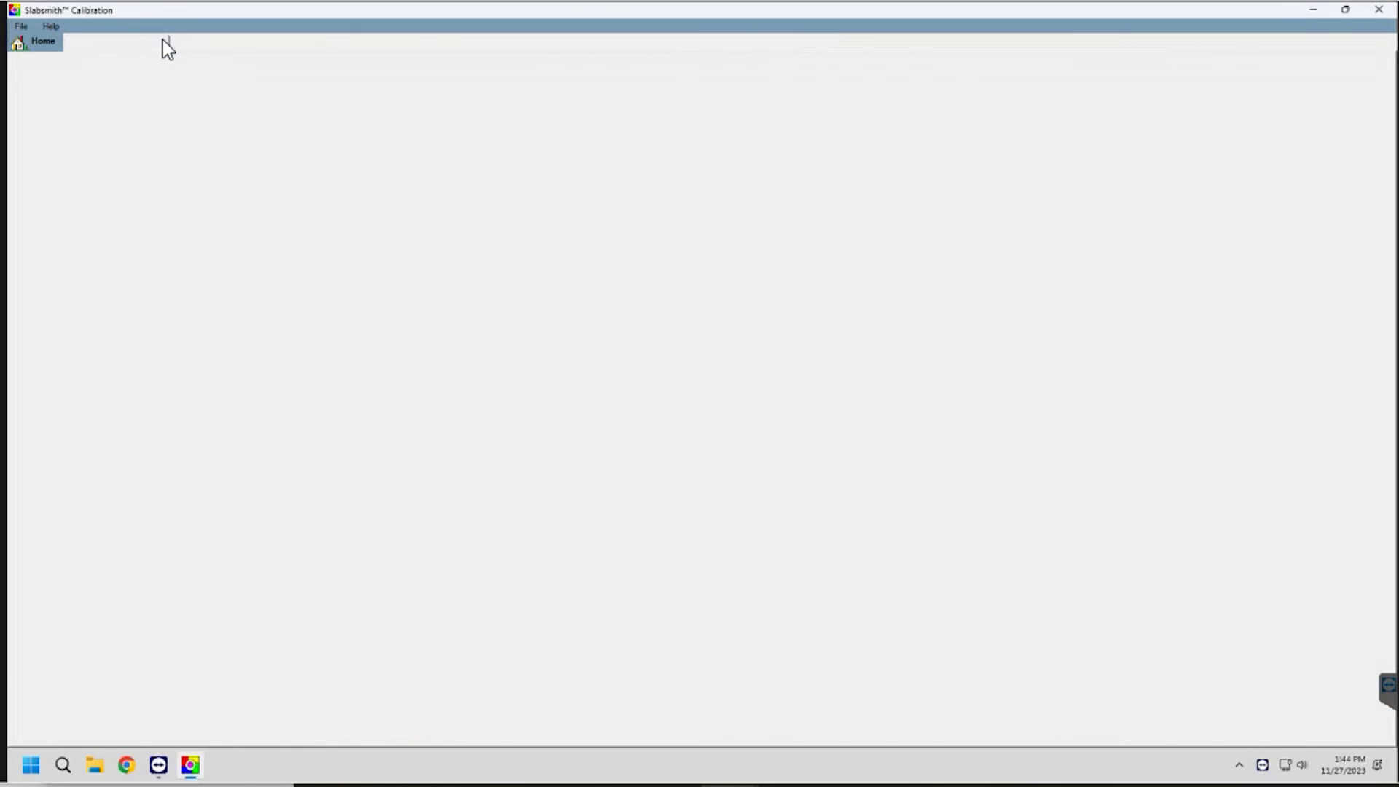
click(189, 135)
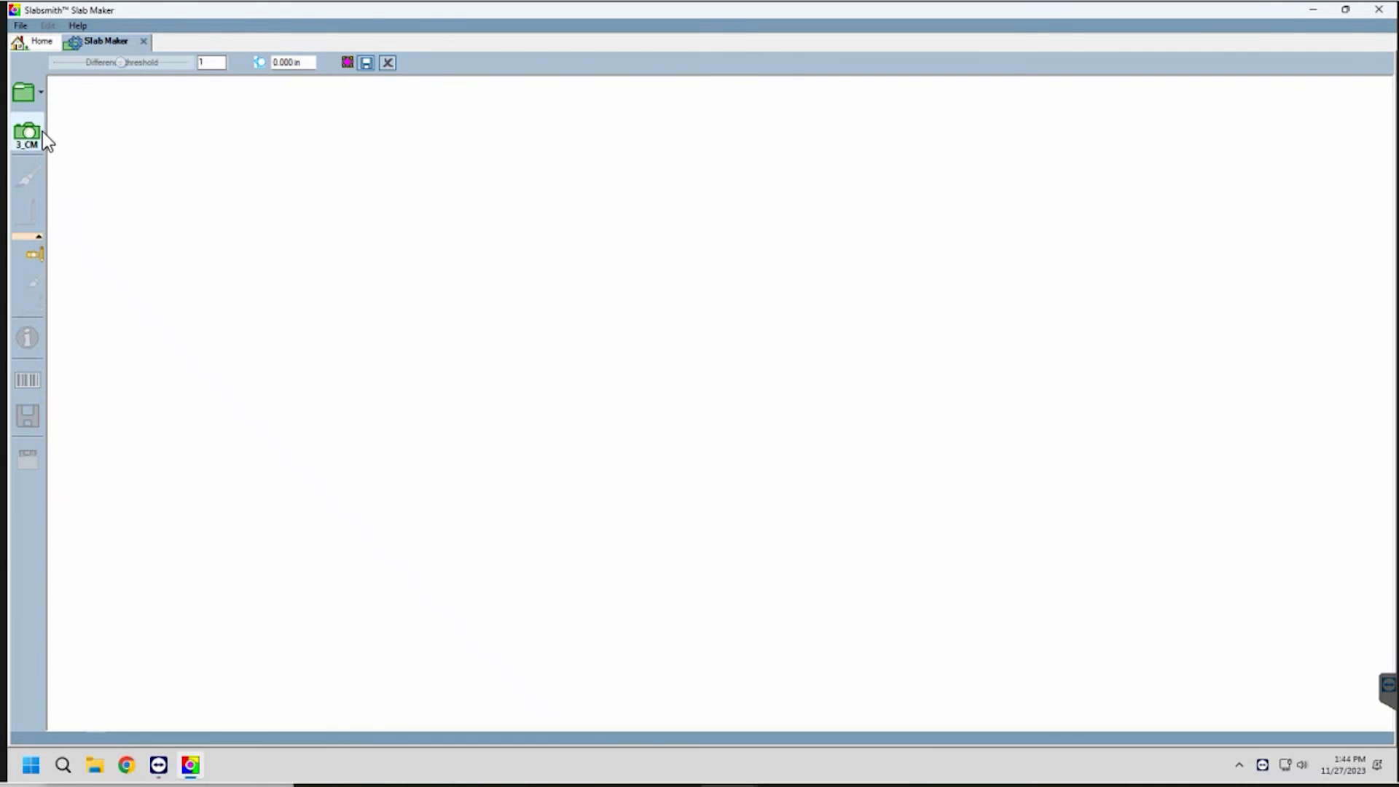
mouse_move(41, 132)
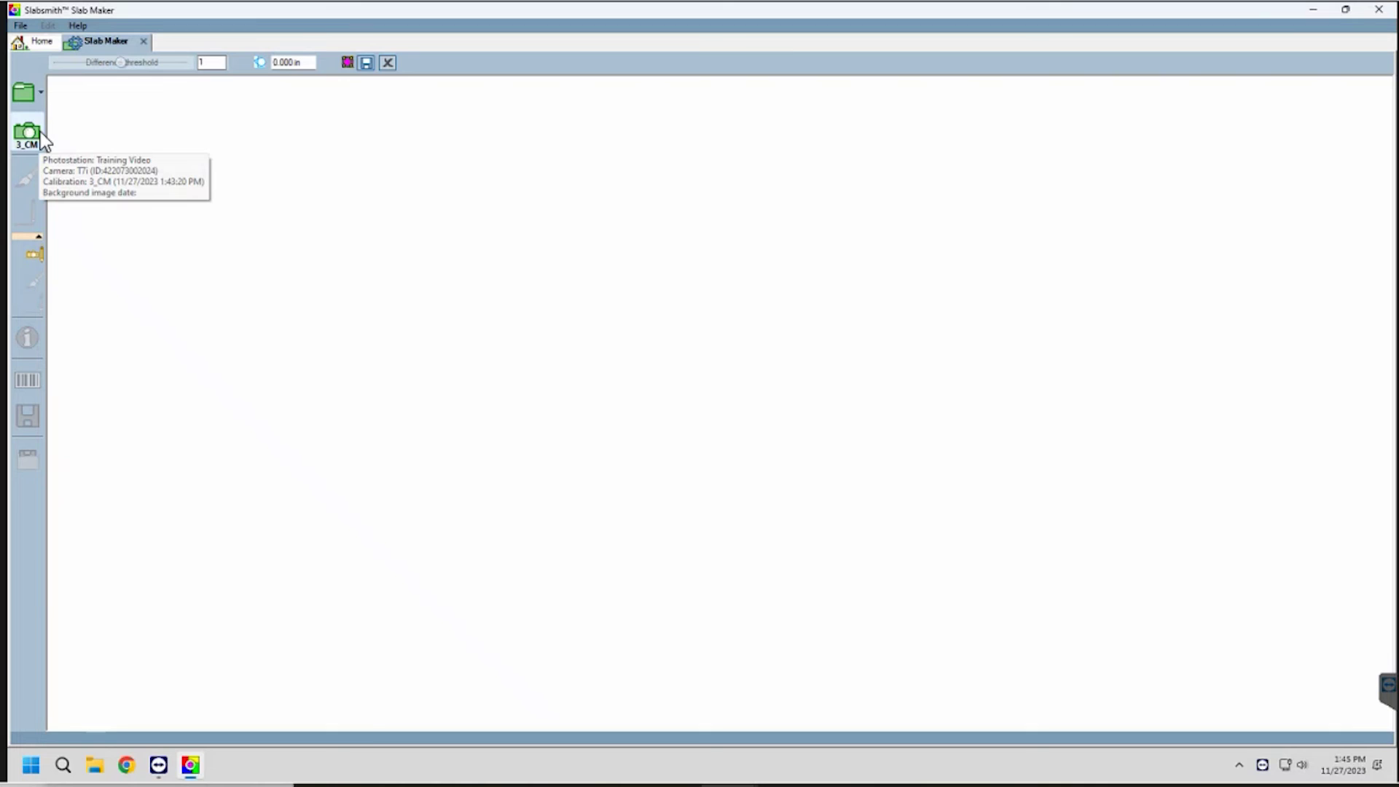
- Take a test photo of the calibration board and zoom in on the lower-left and lower-right targets
click(29, 135)
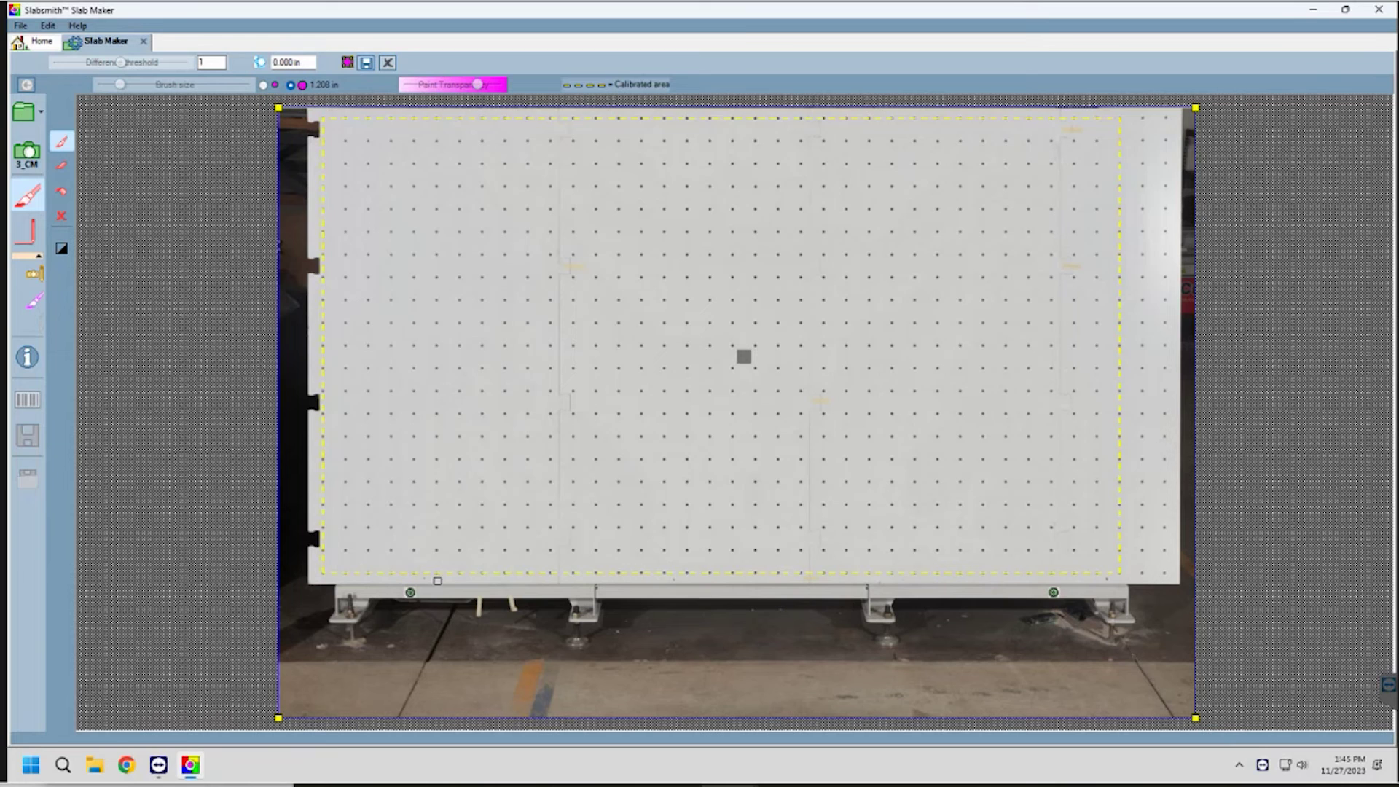
scroll(413, 599, up, 10)
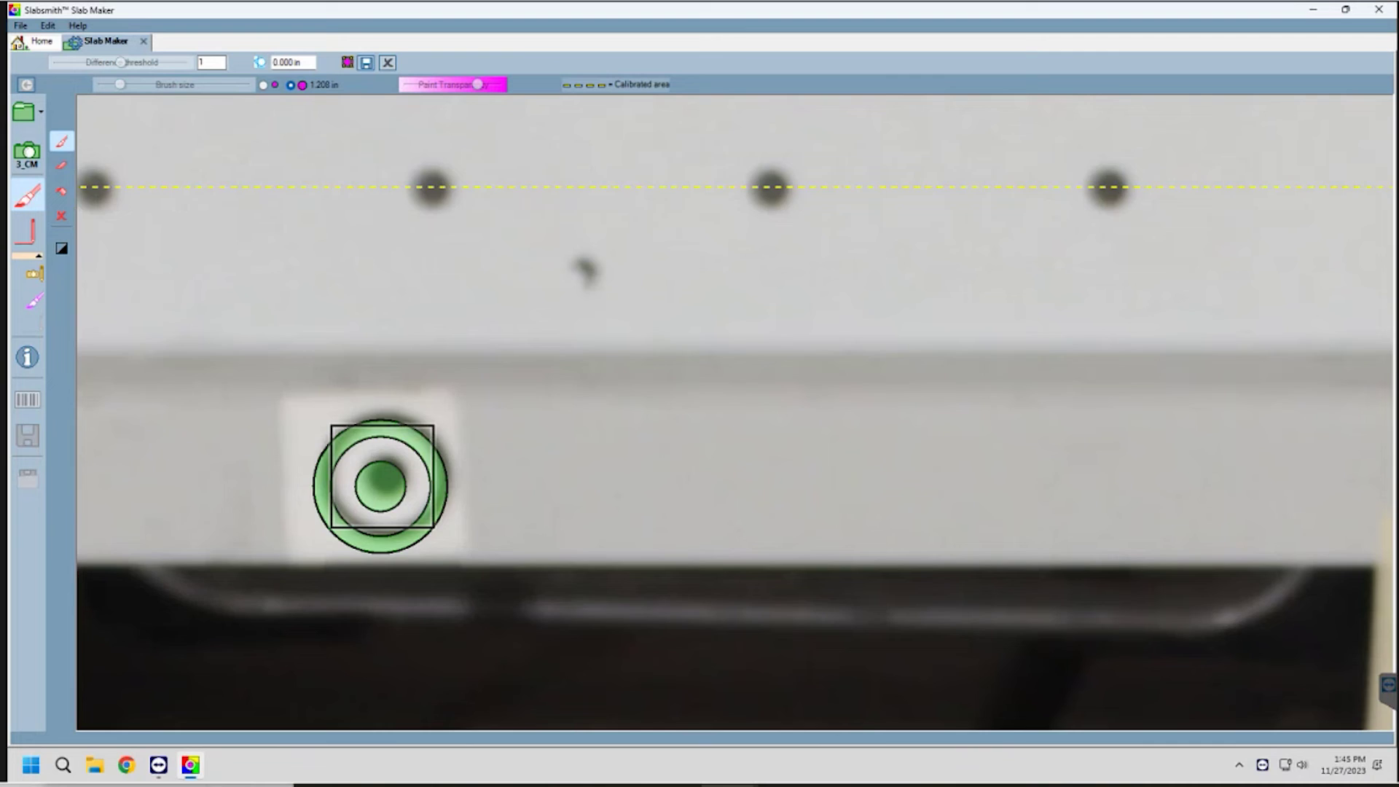
scroll(379, 485, down, 8)
scroll(364, 502, down, 8)
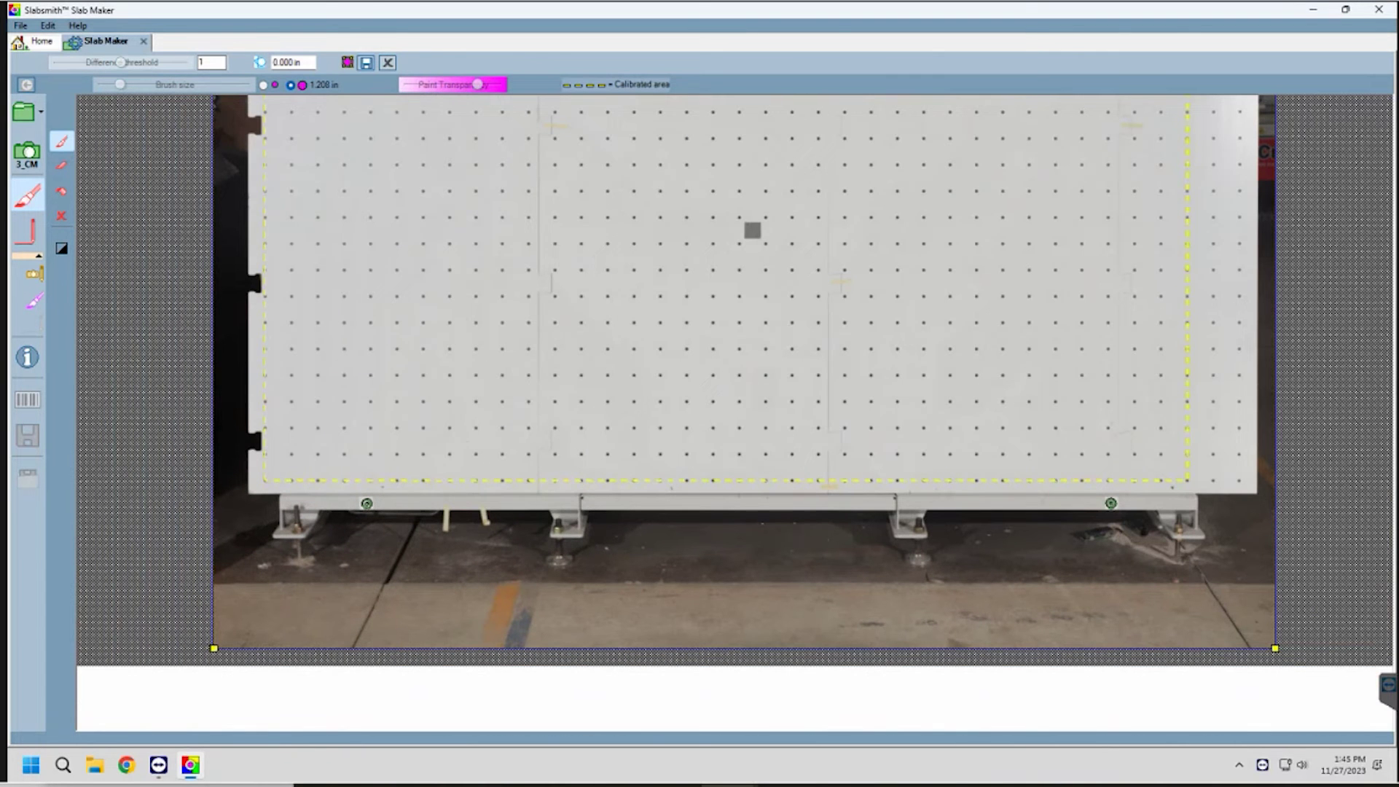
scroll(1118, 501, up, 10)
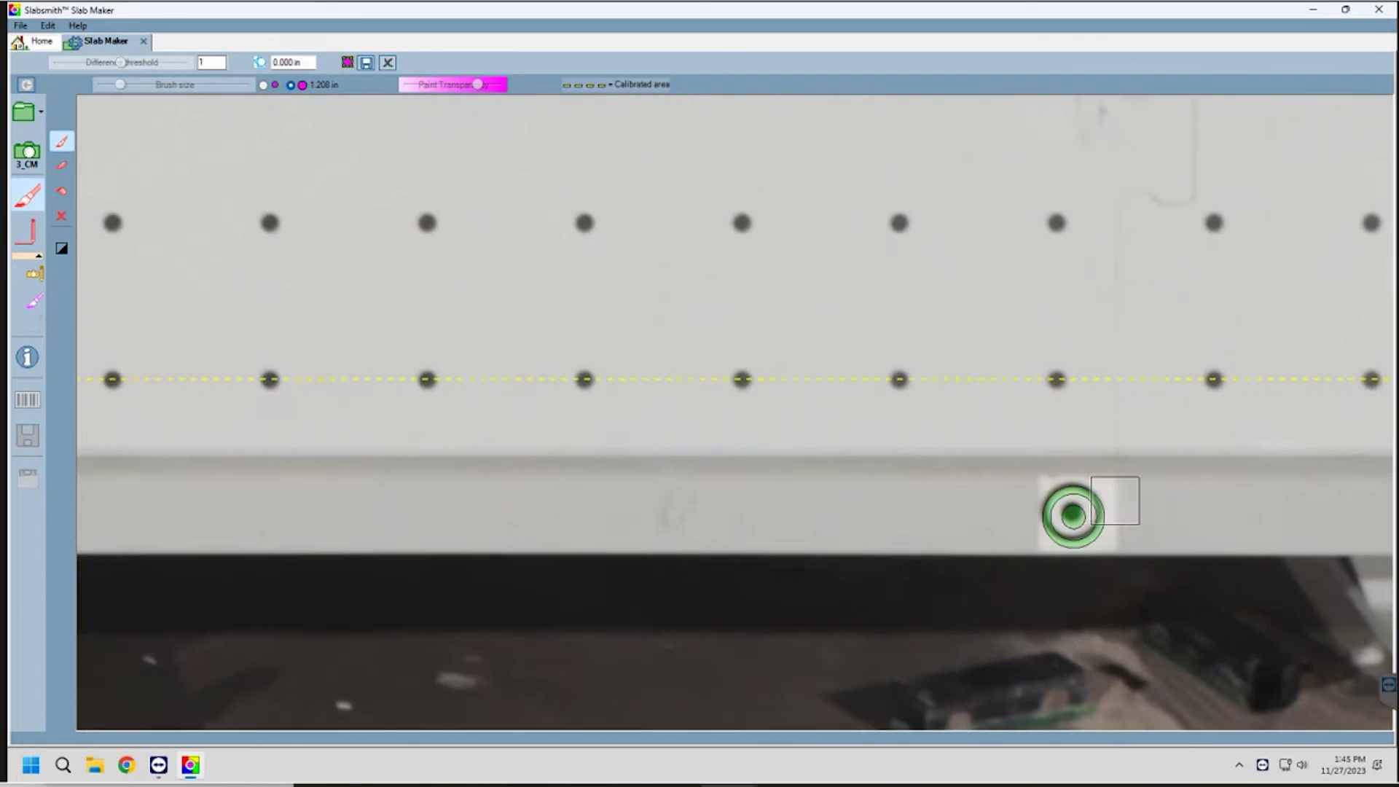
scroll(1106, 505, down, 10)
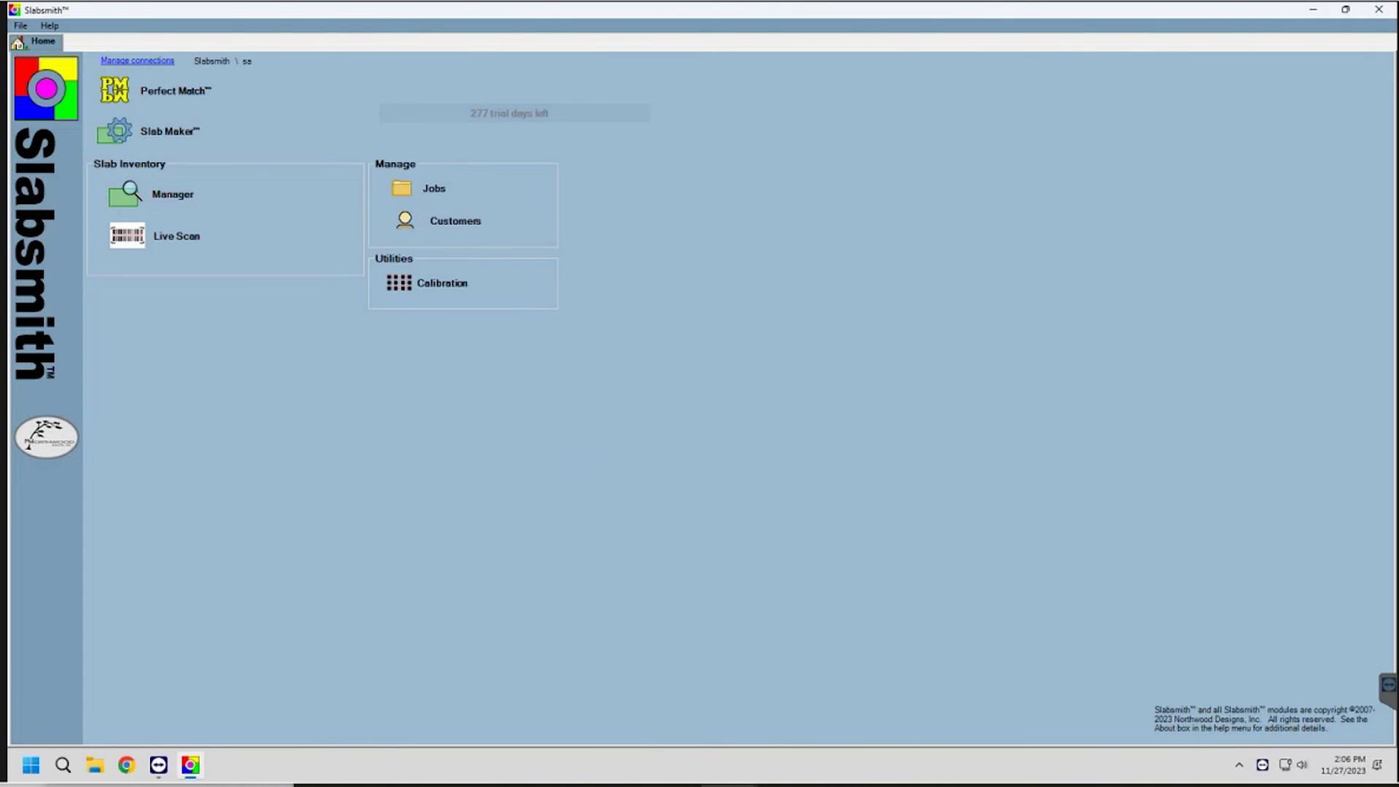
- Reopen the Slab Maker module from the Home tab
click(199, 133)
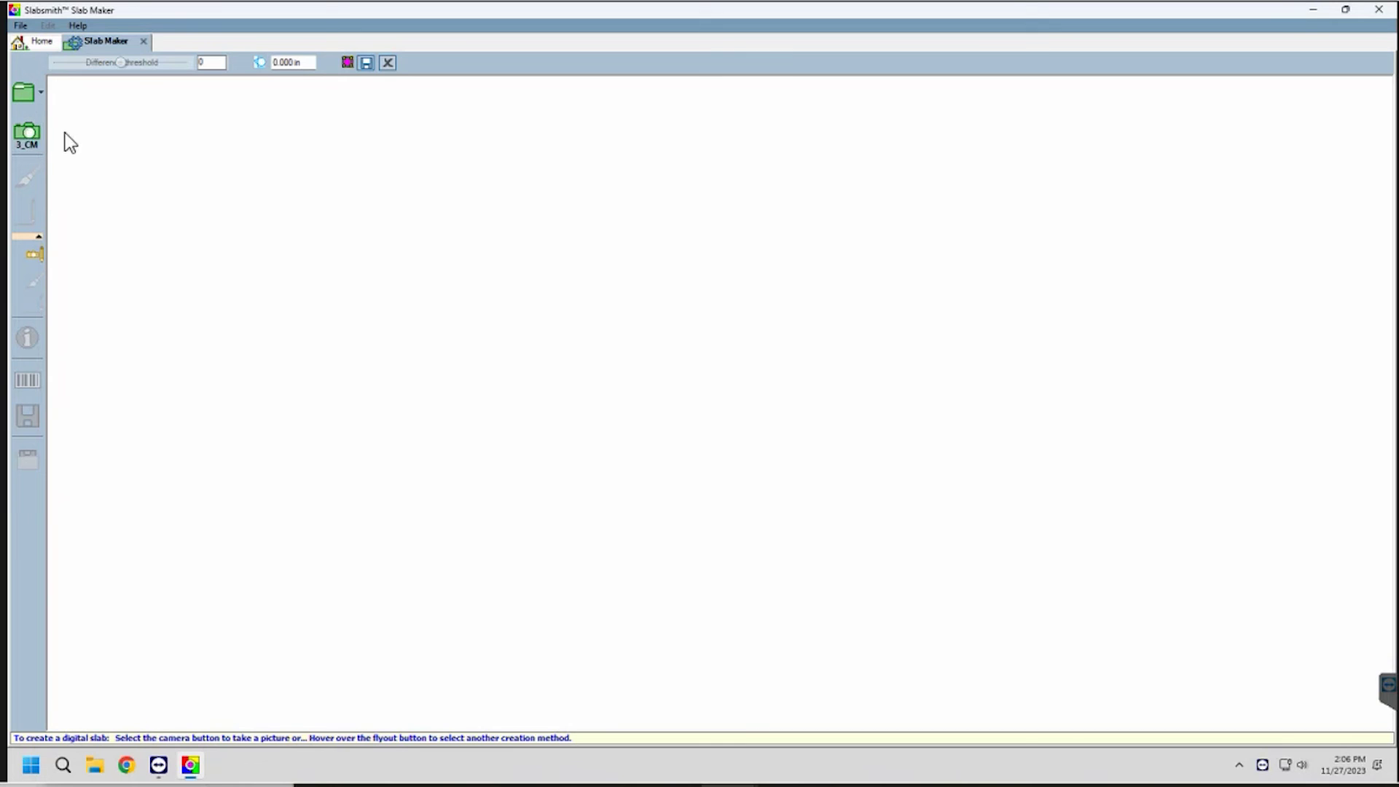
- Photograph the empty green slab rack with the 3_CM camera and bring up its background image options
right_click(30, 131)
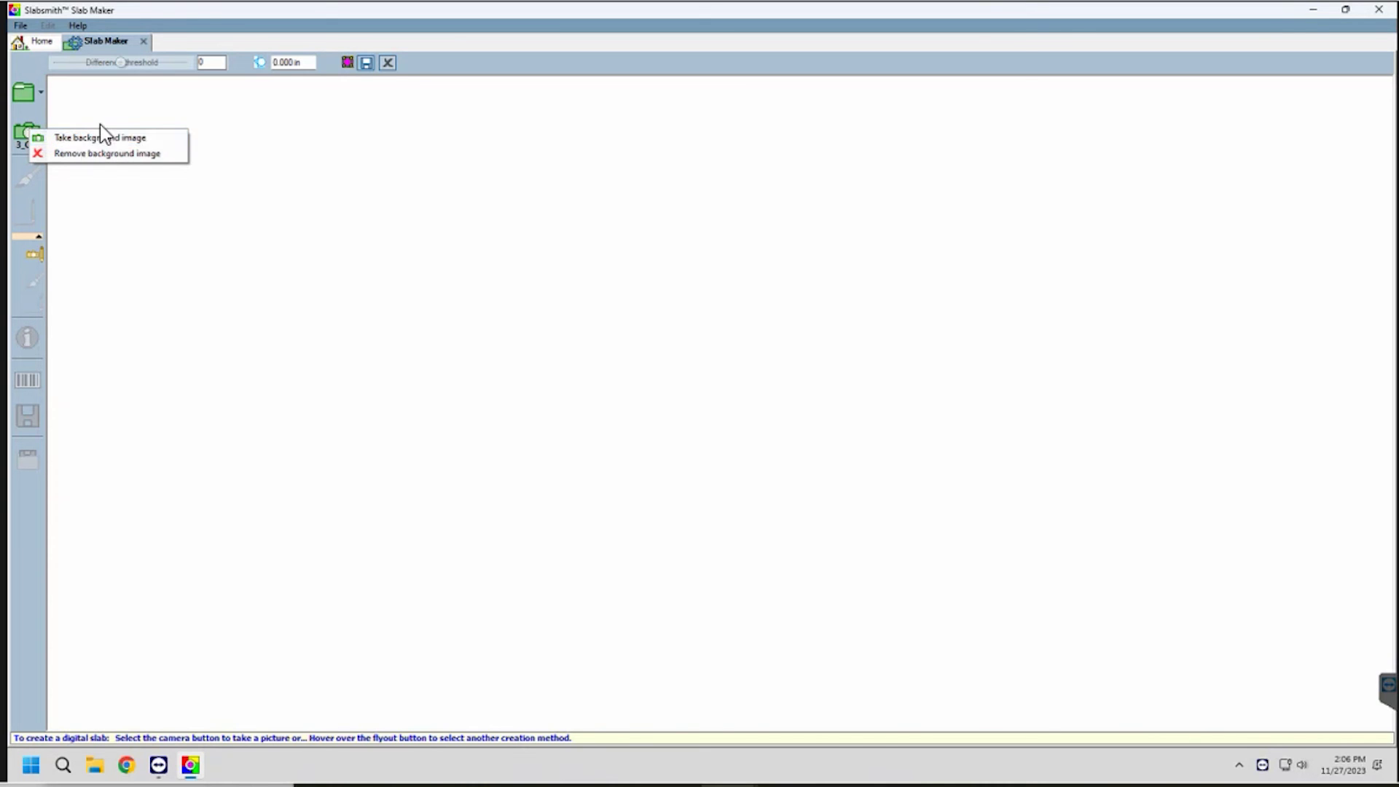
click(113, 103)
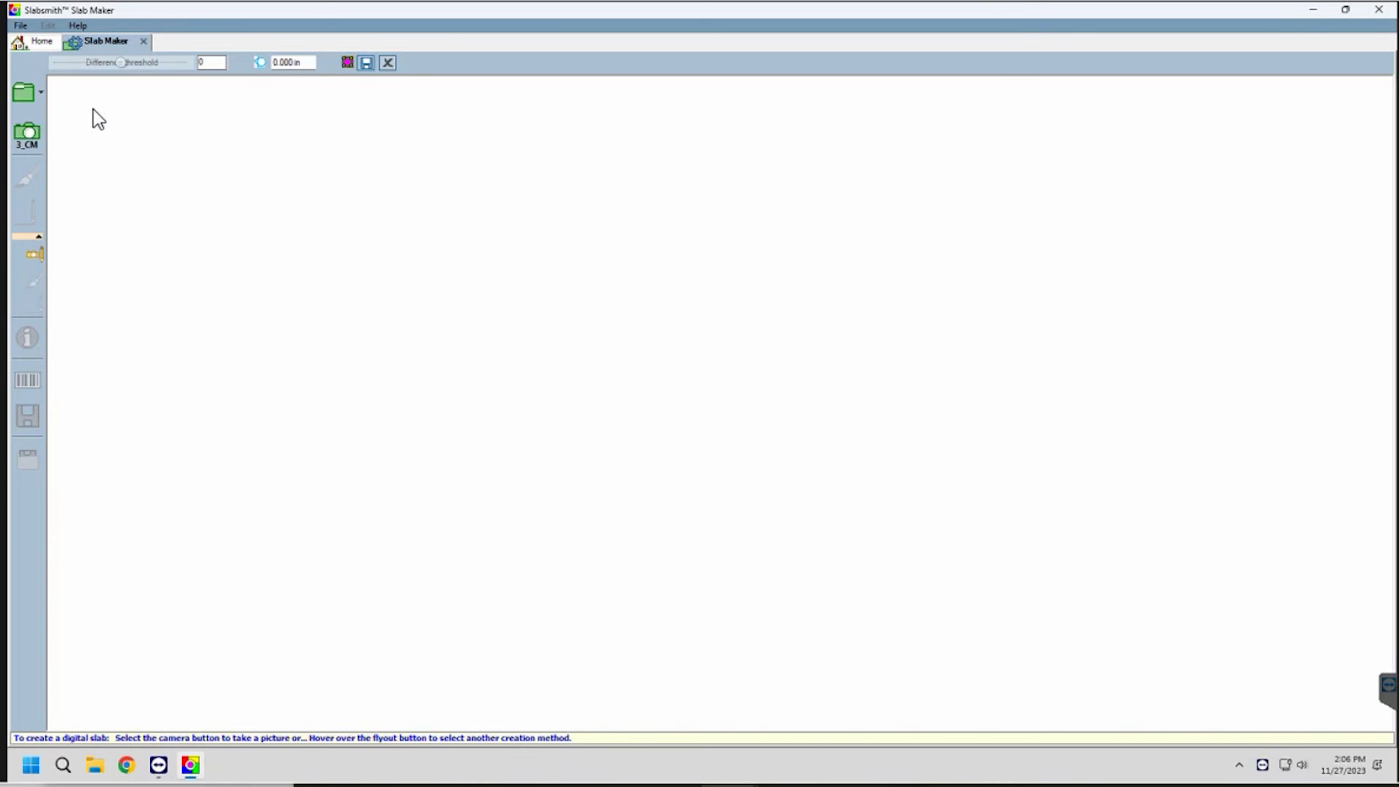
click(32, 133)
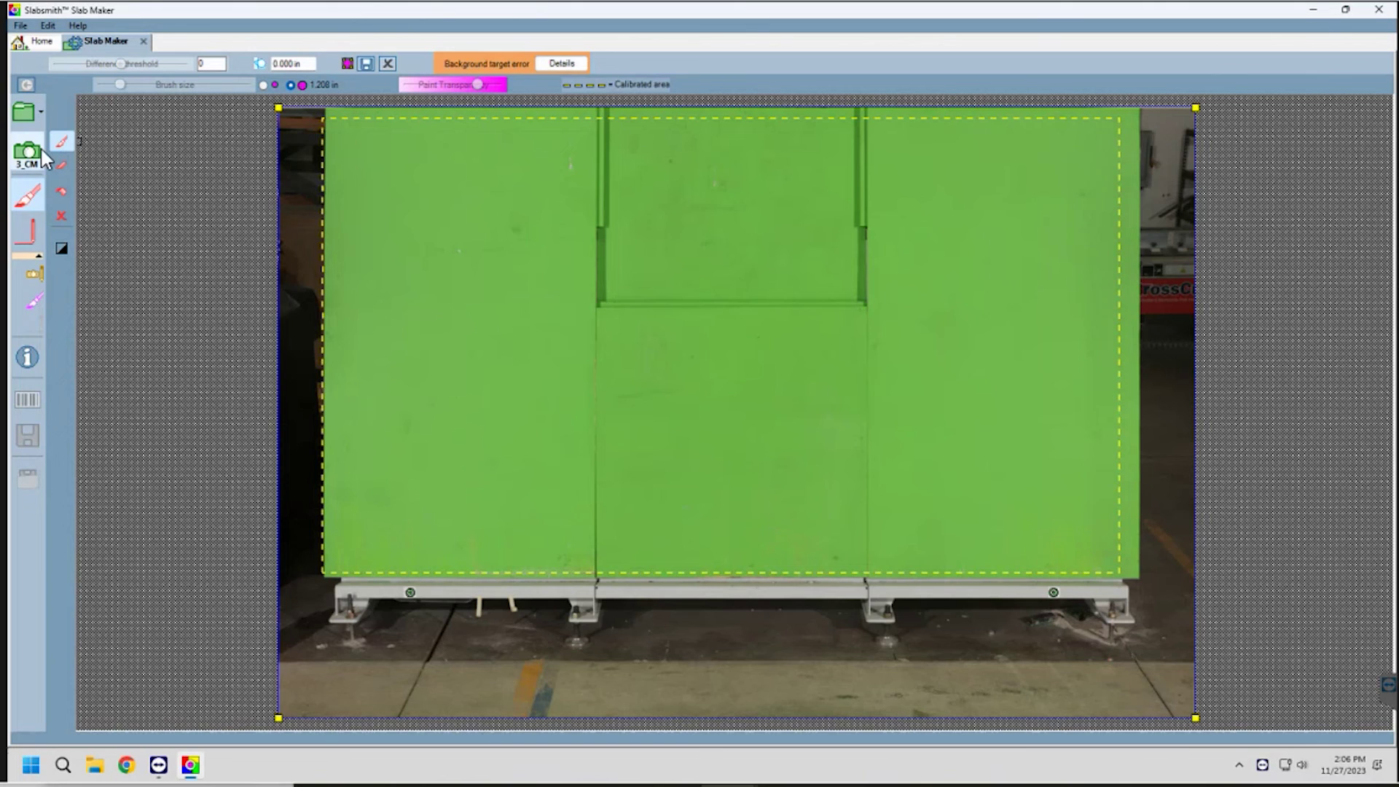
mouse_move(32, 153)
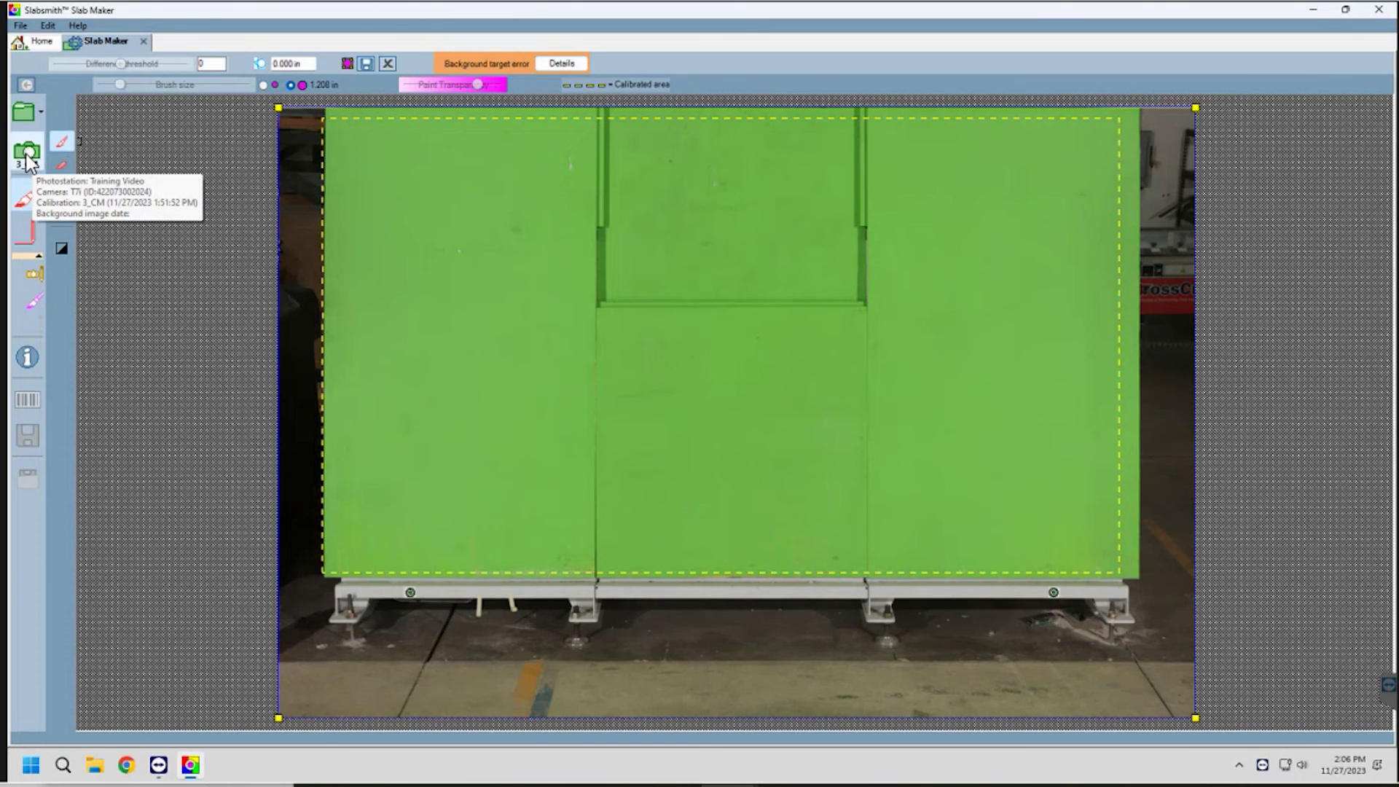
right_click(28, 155)
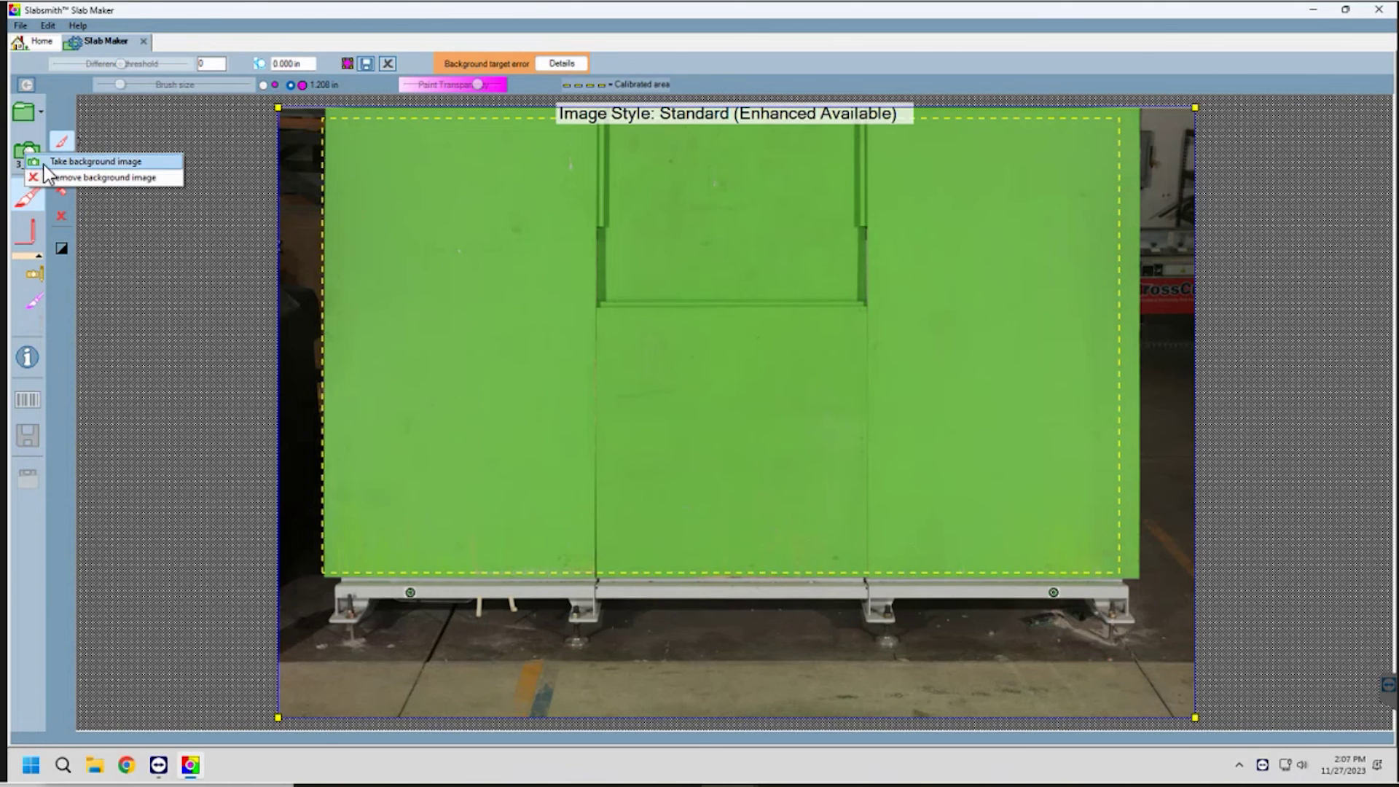
- Save the empty rack photo as the background image and dismiss the confirmation
click(46, 163)
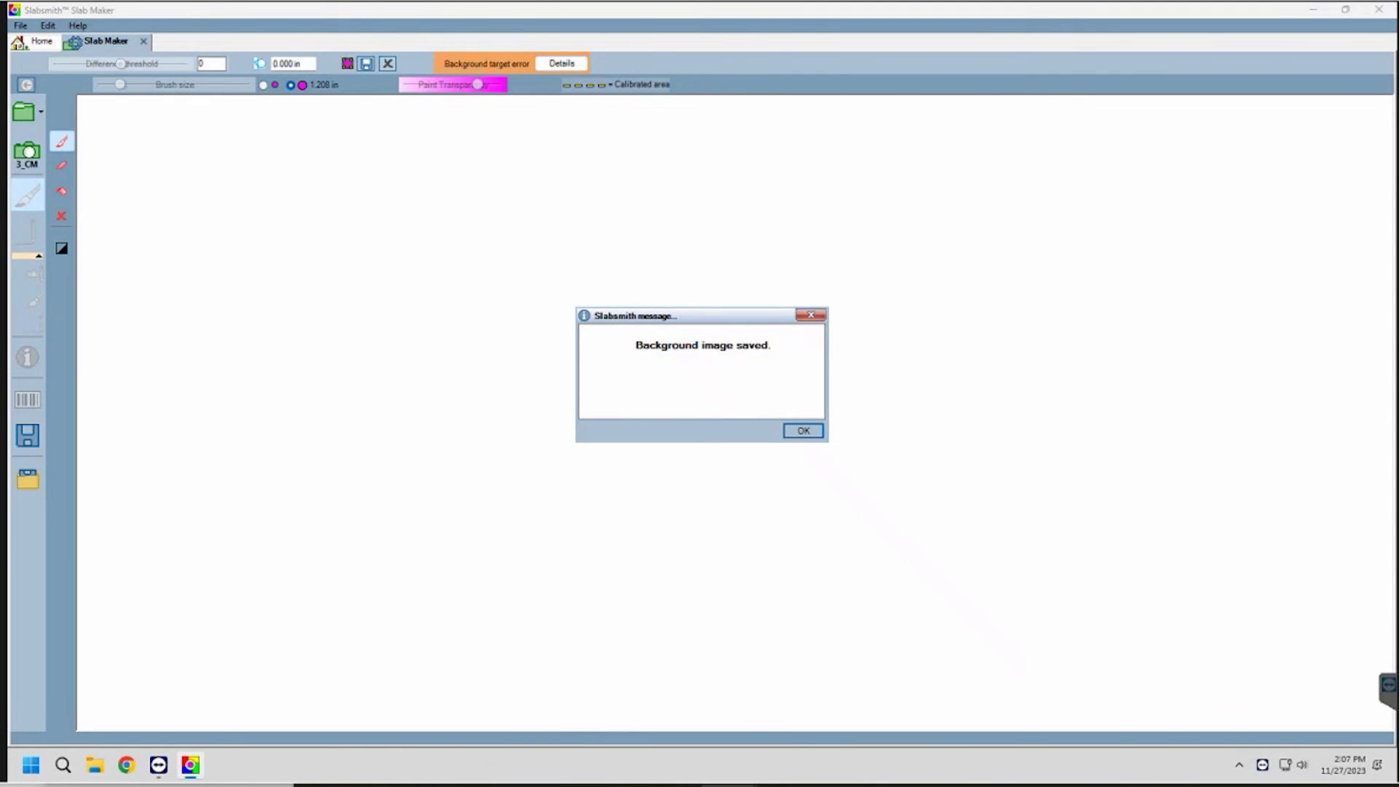
key(Return)
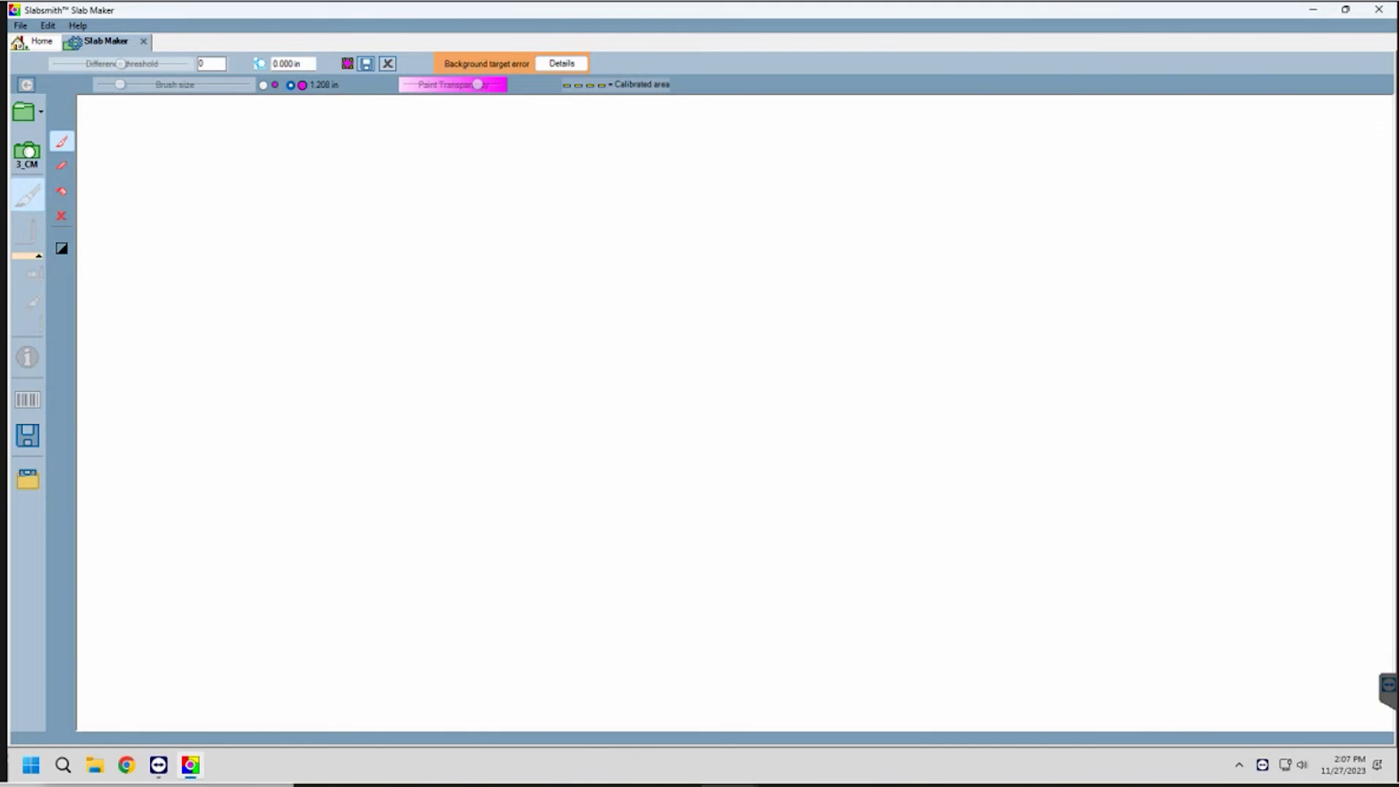
- Take a new 3_CM photo showing the whole empty rack tinted magenta as background
click(33, 152)
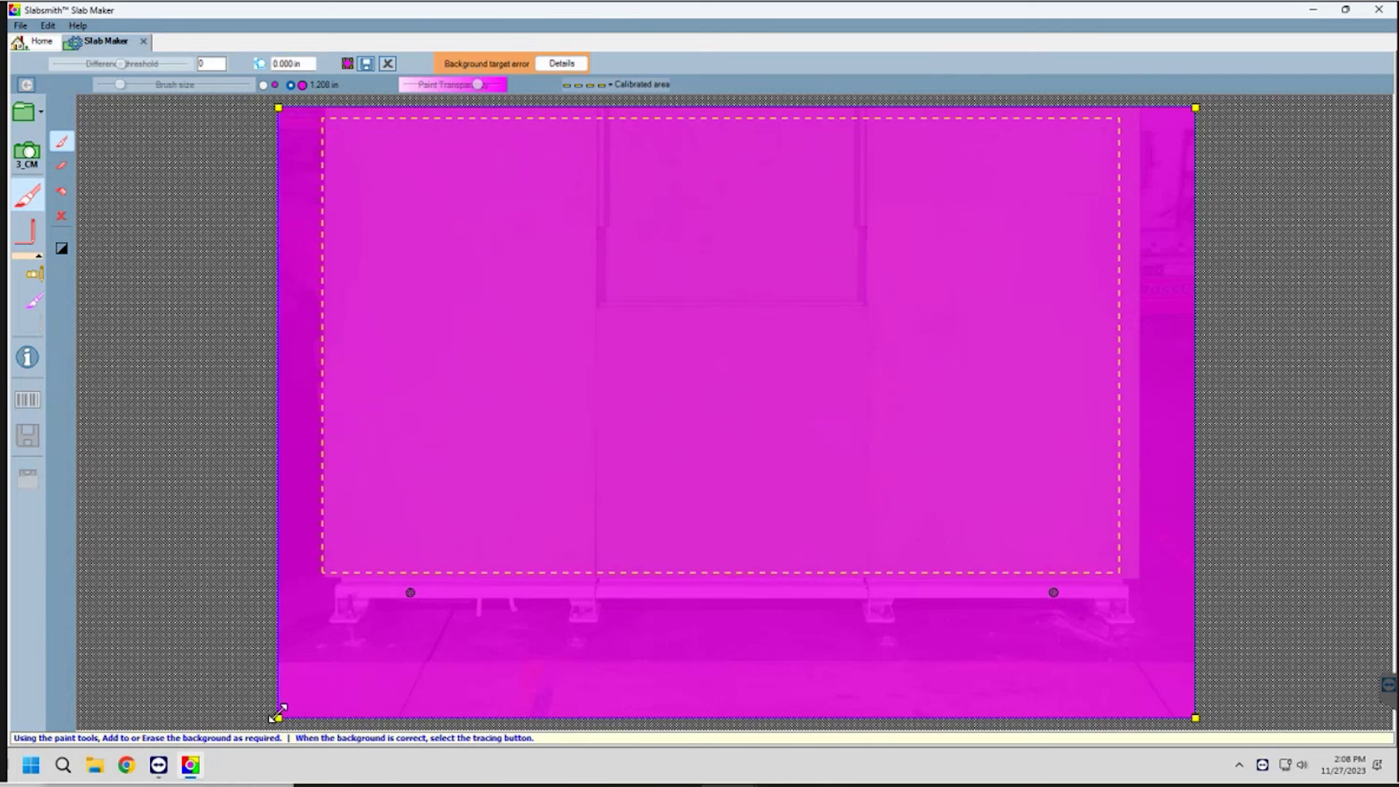
- Shrink the crop boundary to end just below the rack, store it, and take another photo
drag(279, 715, 319, 601)
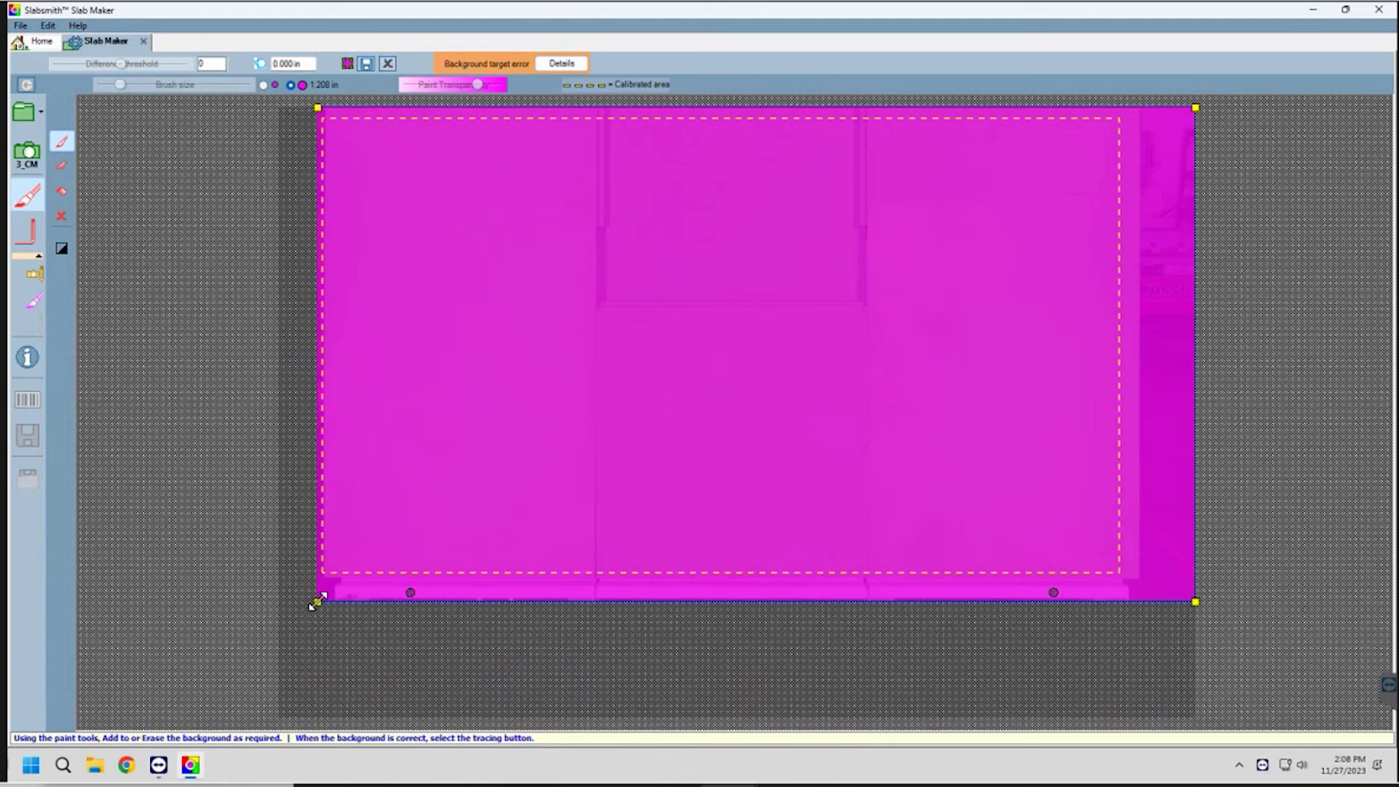
click(366, 64)
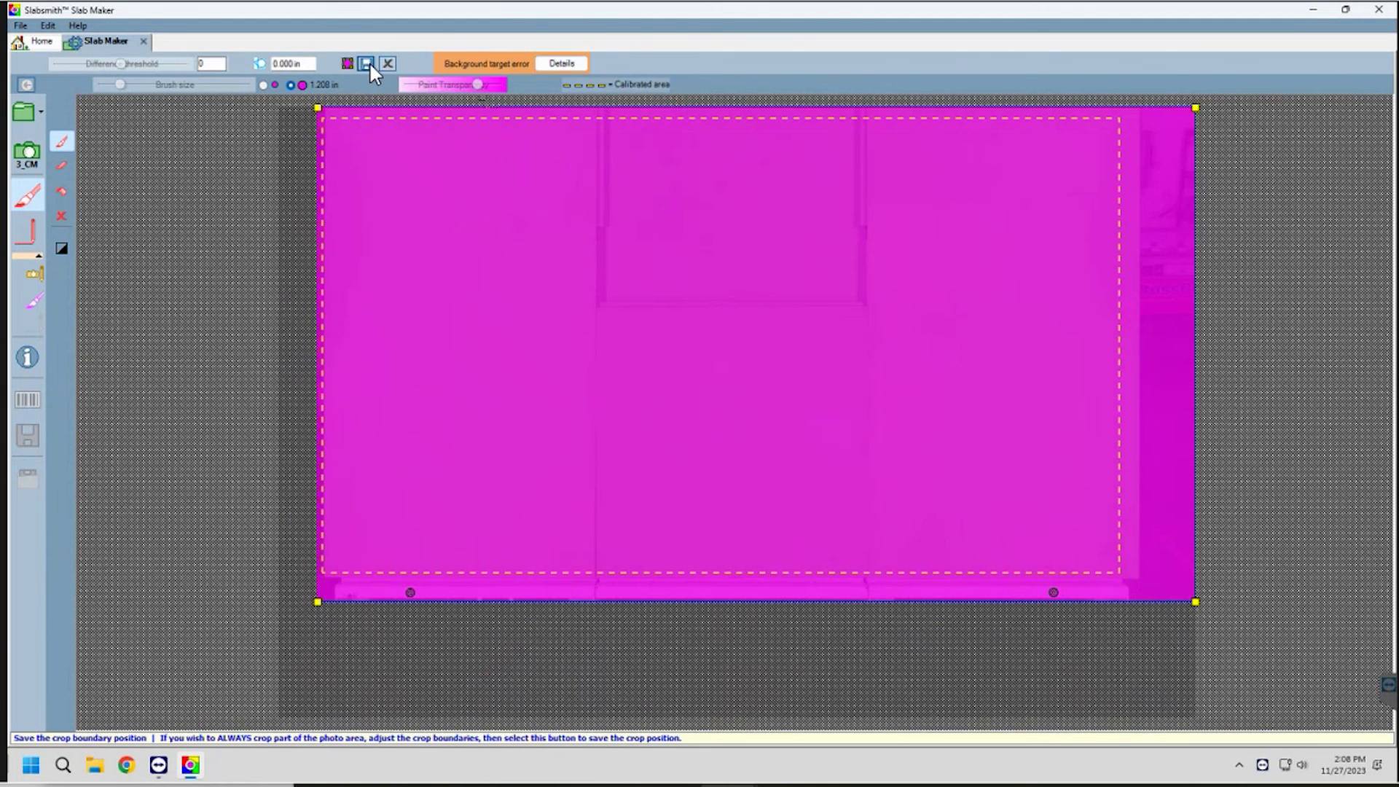
click(23, 163)
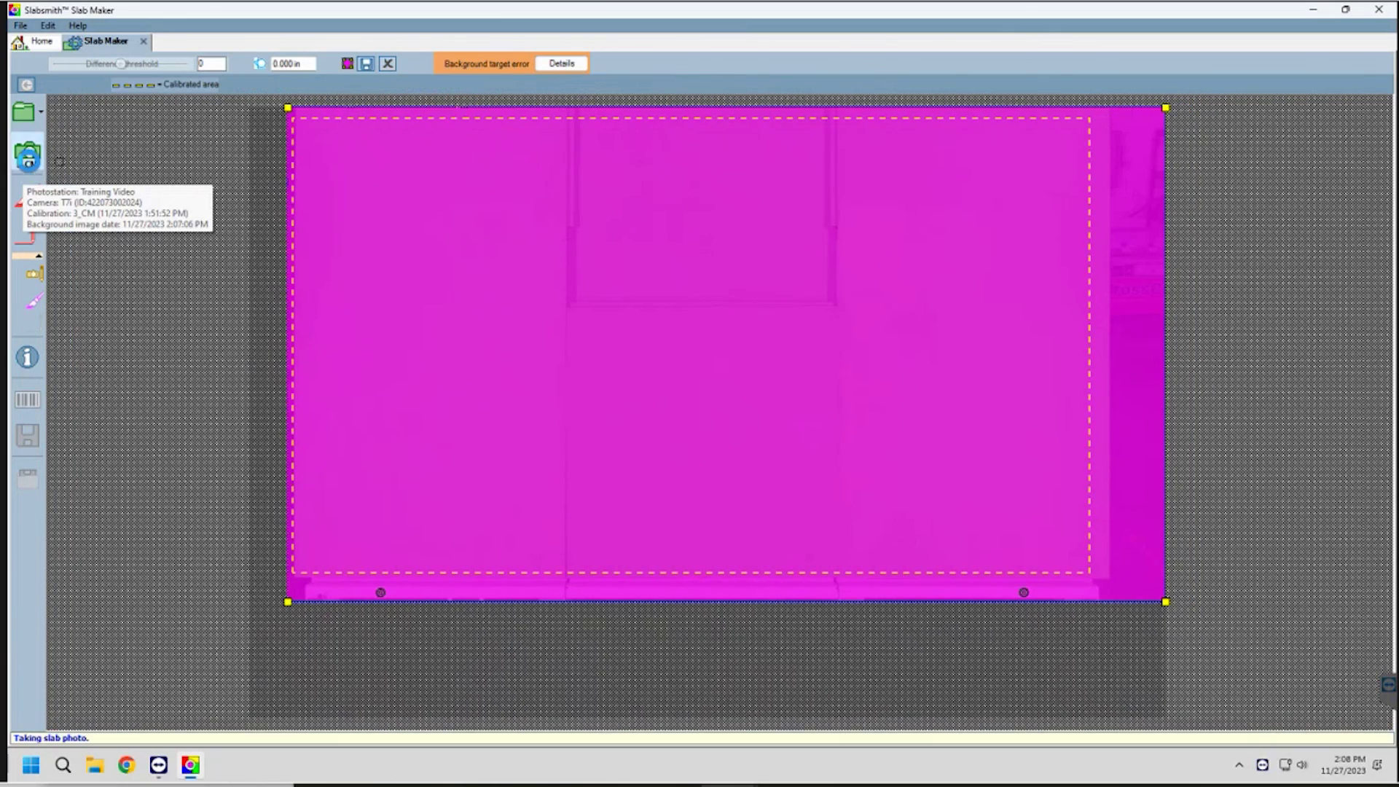